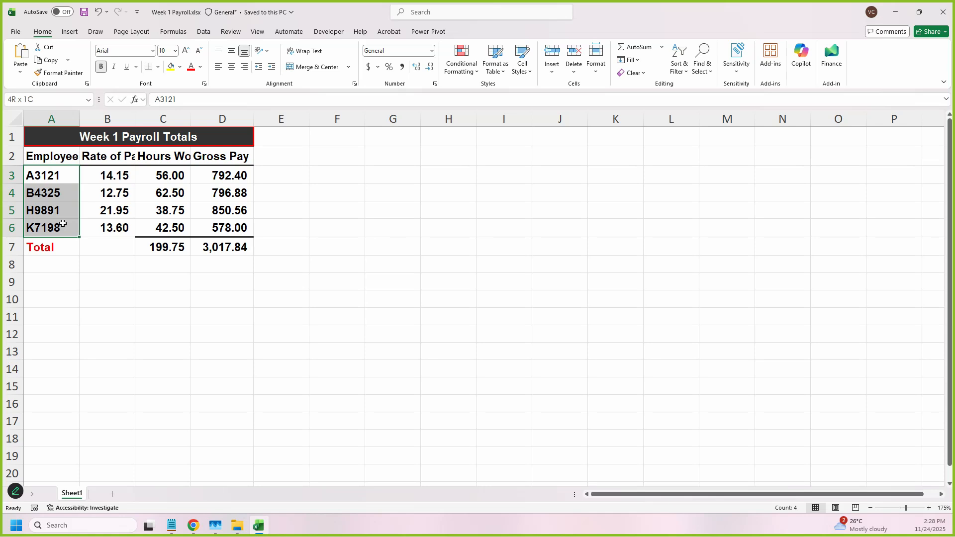
left_click_drag(596, 22, 739, 187)
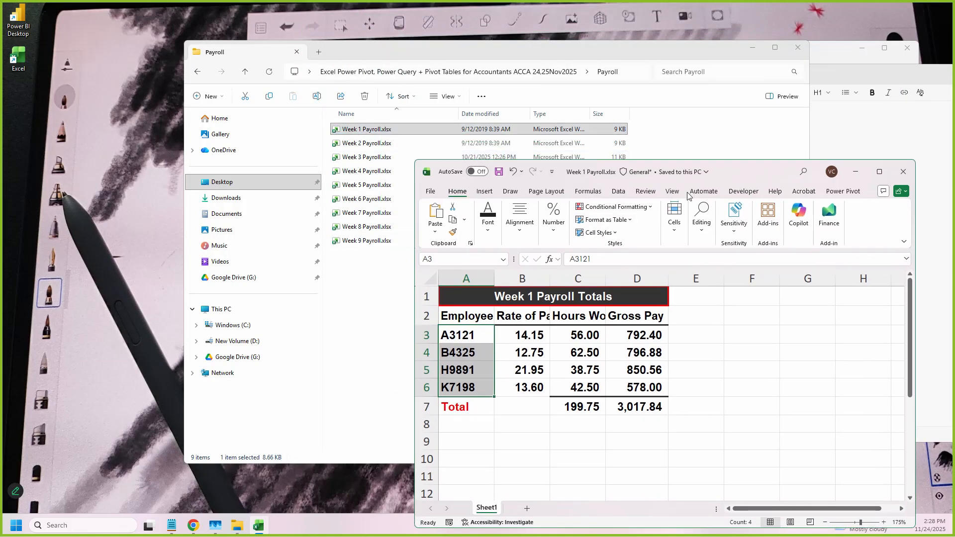
left_click_drag(758, 172, 600, 109)
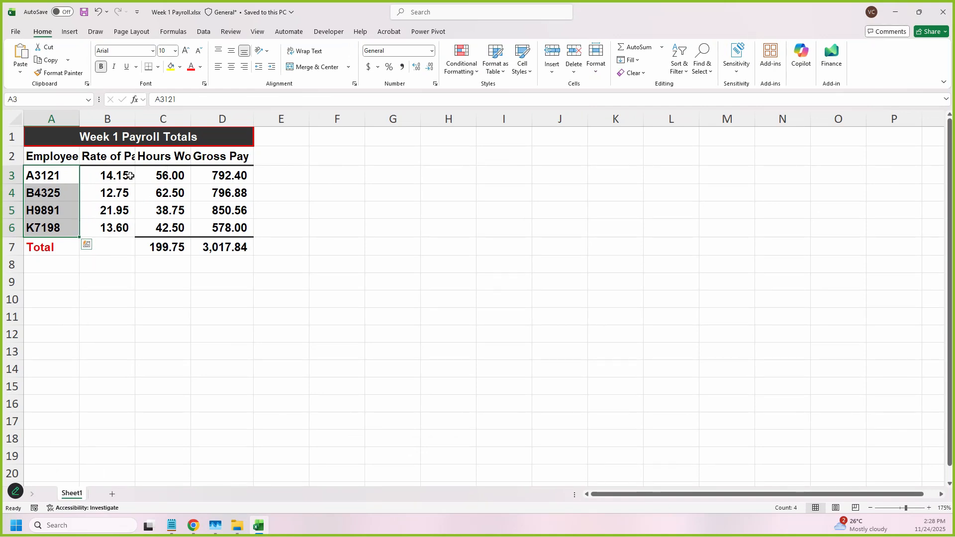
- Examine the Week 1 payroll sheet's employee codes, pay rates and centred title across row 1
left_click(152, 176)
left_click_drag(117, 175, 132, 230)
left_click_drag(60, 177, 59, 233)
left_click_drag(107, 177, 115, 230)
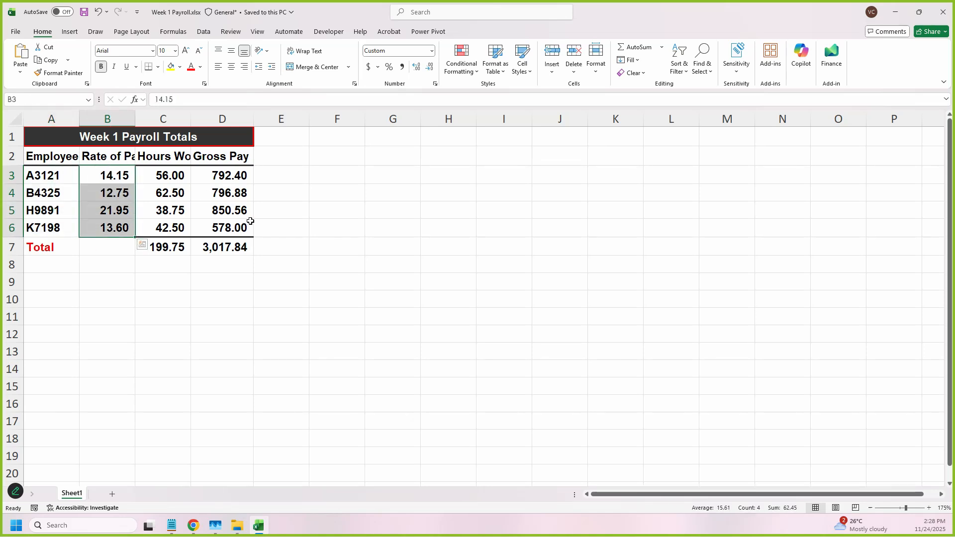
left_click(50, 138)
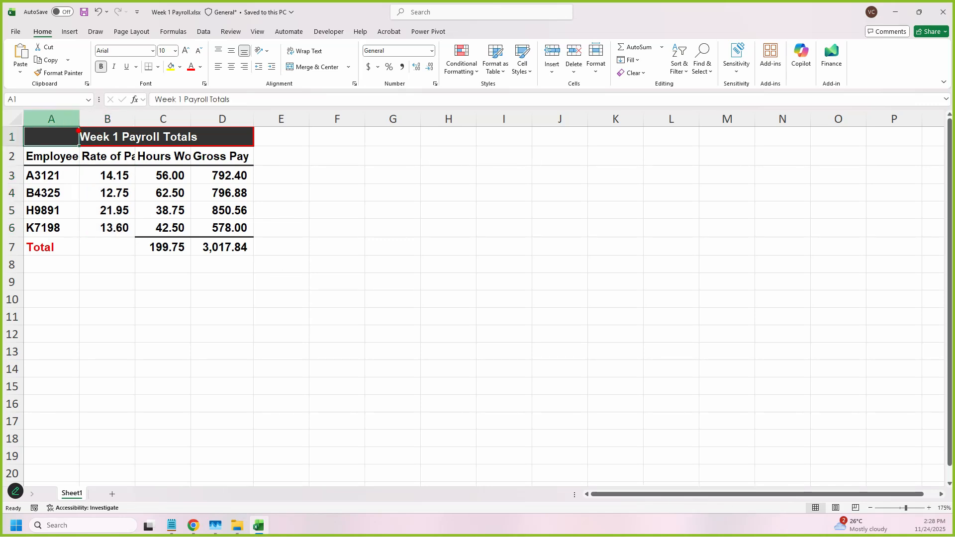
mouse_move(78, 130)
left_mouse_down()
mouse_move(122, 144)
mouse_move(205, 148)
left_mouse_up()
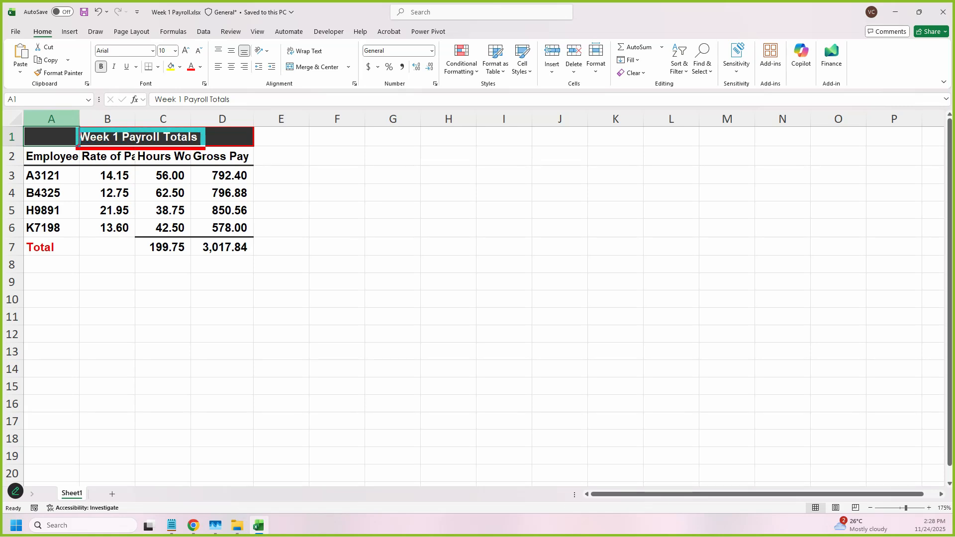
left_click_drag(152, 82, 256, 116)
left_click_drag(26, 124, 111, 155)
key("Escape")
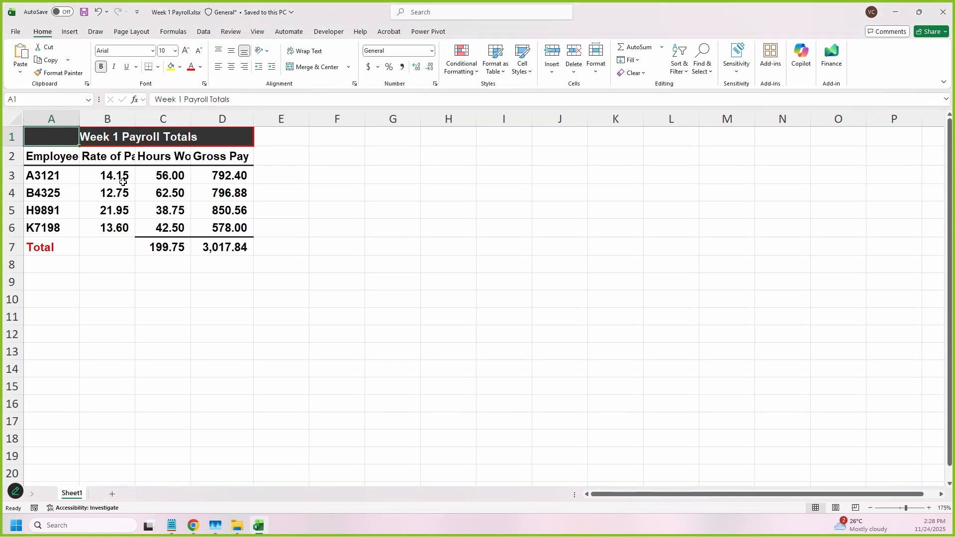
scroll(123, 181, "up", 7, "ctrl")
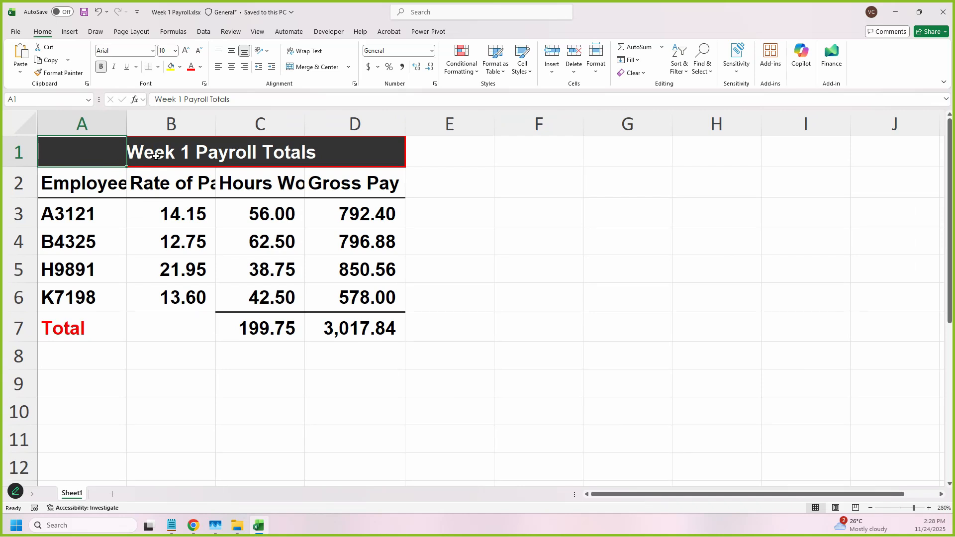
key("ctrl+2")
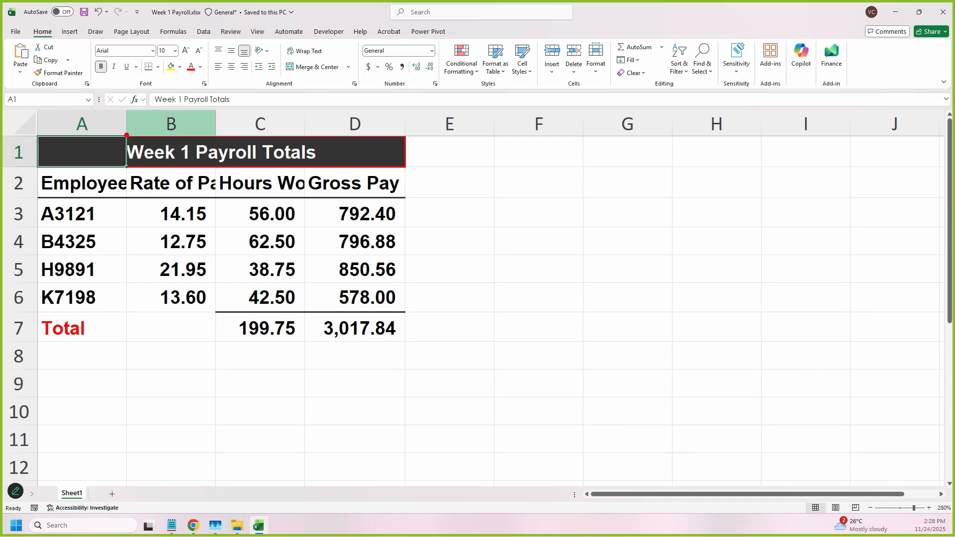
mouse_move(127, 135)
left_mouse_down()
mouse_move(156, 166)
mouse_move(404, 163)
left_mouse_up()
key("Escape")
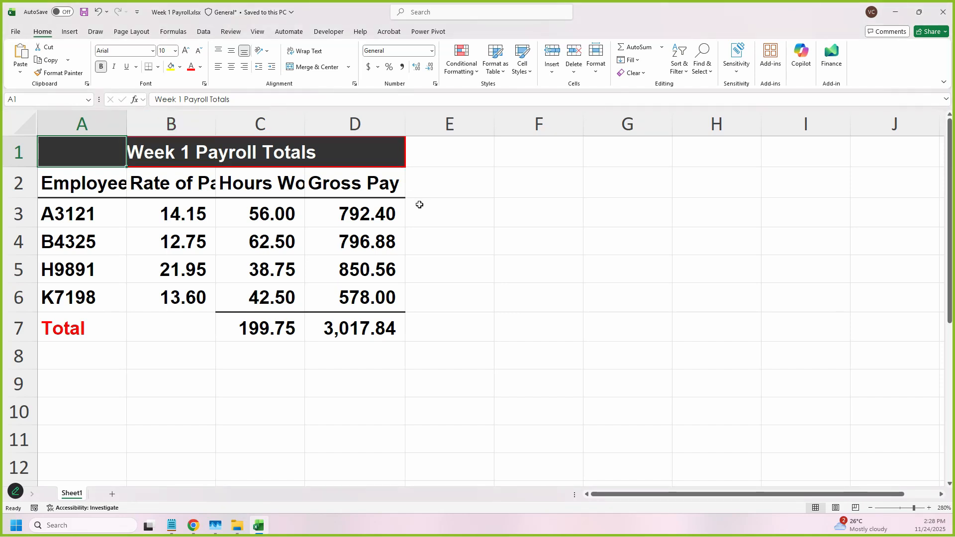
- Widen the Employee and Rate of Pay columns and autofit the Hours Worked column so the headings fit
left_click(101, 171)
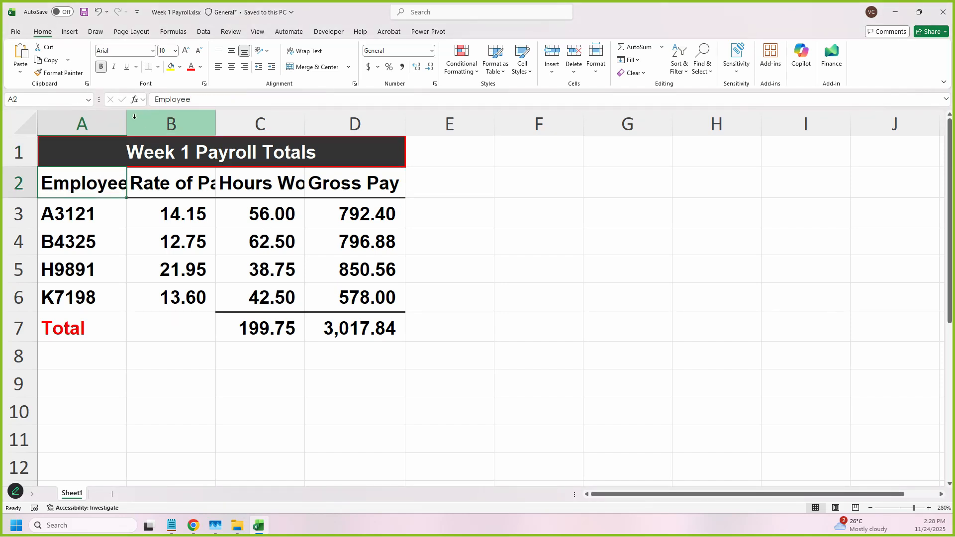
left_click_drag(127, 122, 176, 124)
left_click_drag(265, 121, 297, 122)
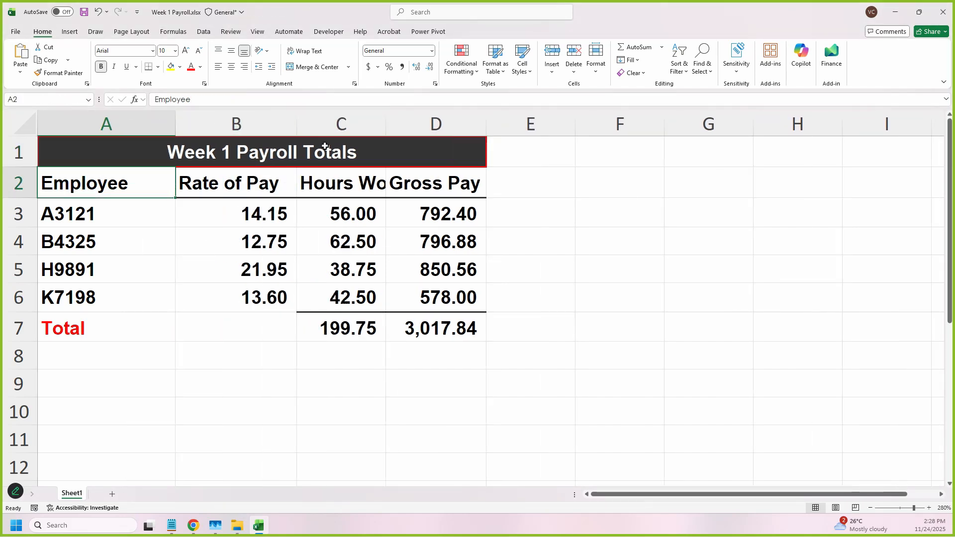
double_click(386, 122)
left_click(486, 181)
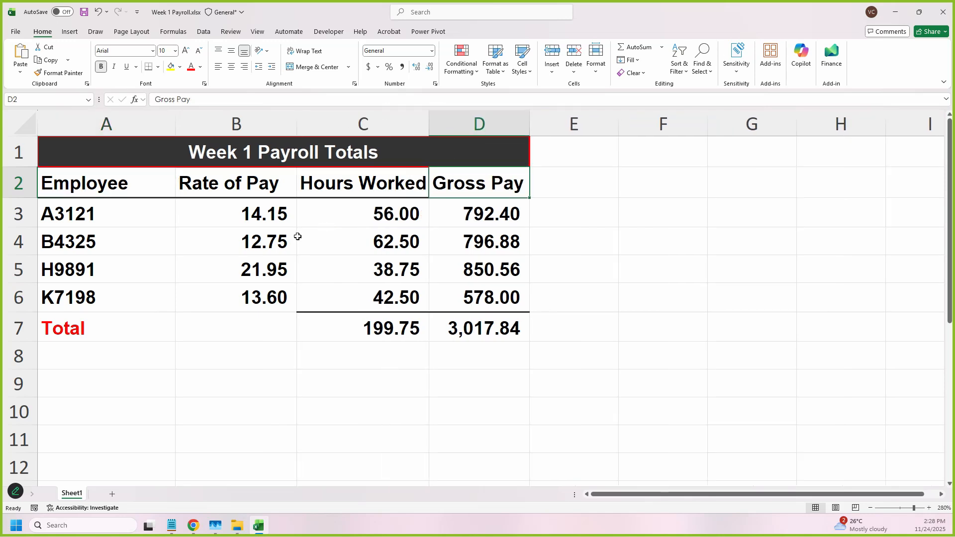
- Examine the payroll table's data block in rows 2 to 6, its title row, column headings and Total row
left_click(132, 327)
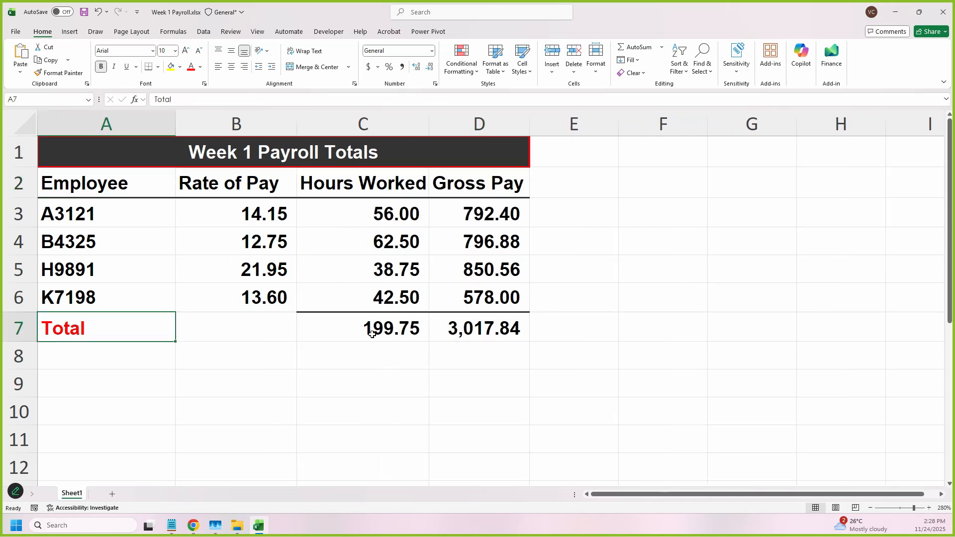
left_click(388, 331)
left_click(525, 326)
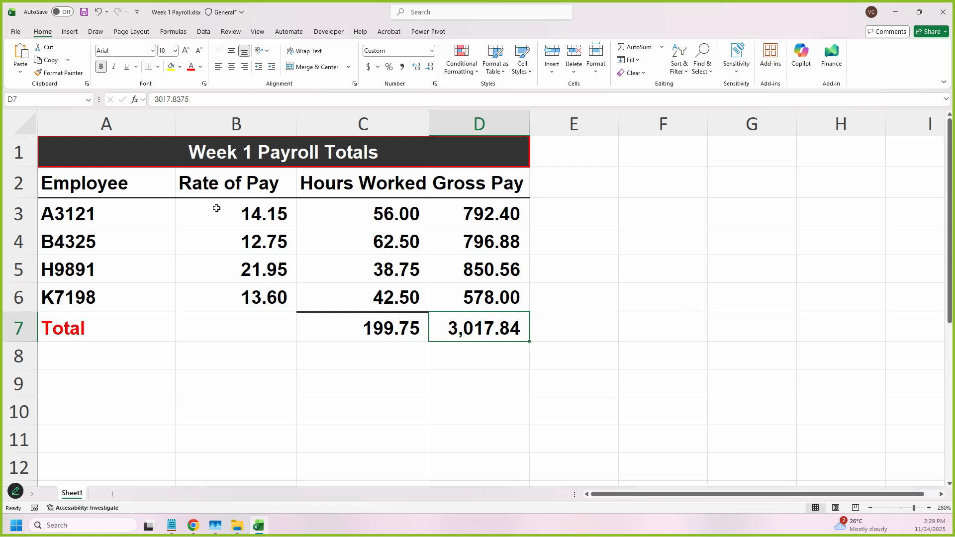
mouse_move(32, 164)
left_mouse_down()
mouse_move(77, 200)
mouse_move(526, 309)
left_mouse_up()
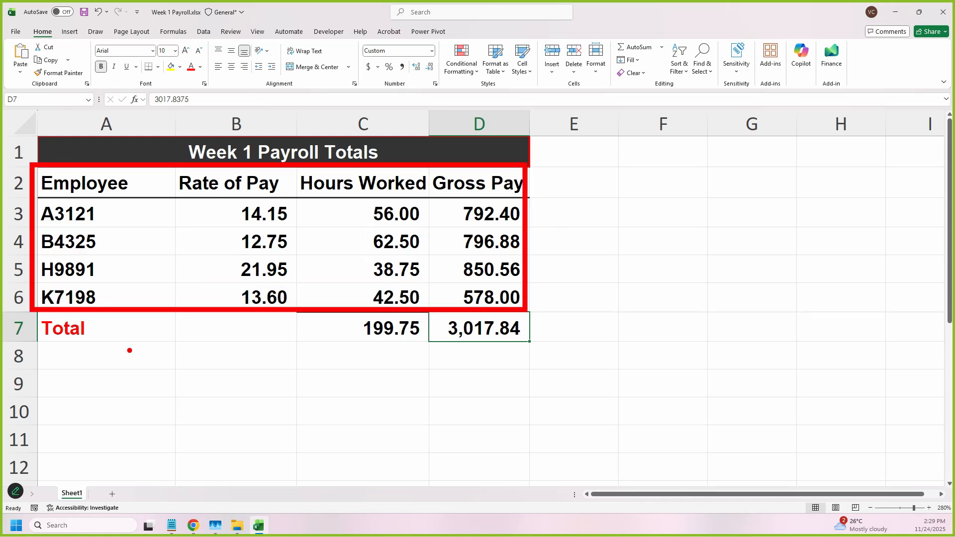
mouse_move(367, 348)
left_mouse_down()
mouse_move(418, 329)
mouse_move(363, 323)
mouse_move(400, 353)
left_mouse_up()
mouse_move(469, 354)
left_mouse_down()
mouse_move(485, 303)
mouse_move(499, 348)
left_mouse_up()
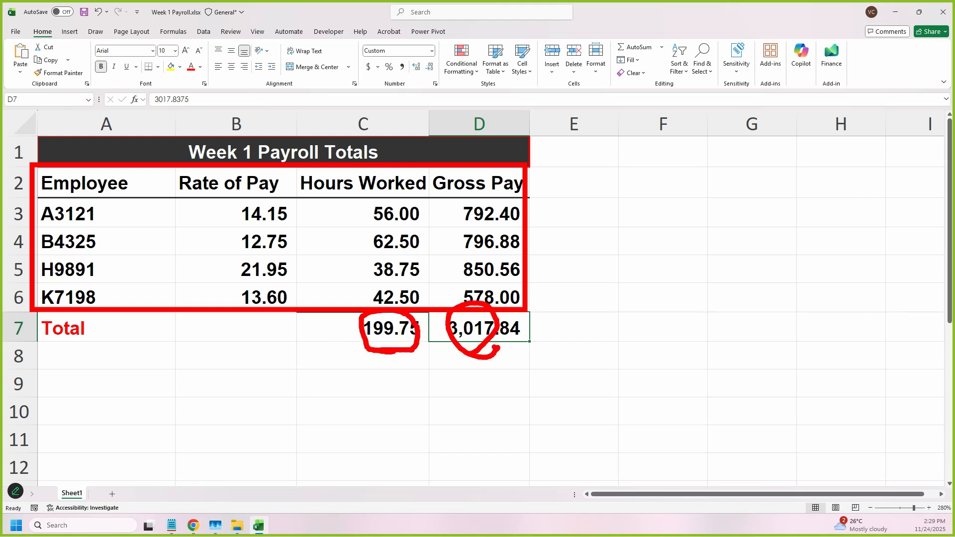
mouse_move(73, 344)
left_mouse_down()
mouse_move(98, 312)
mouse_move(99, 344)
left_mouse_up()
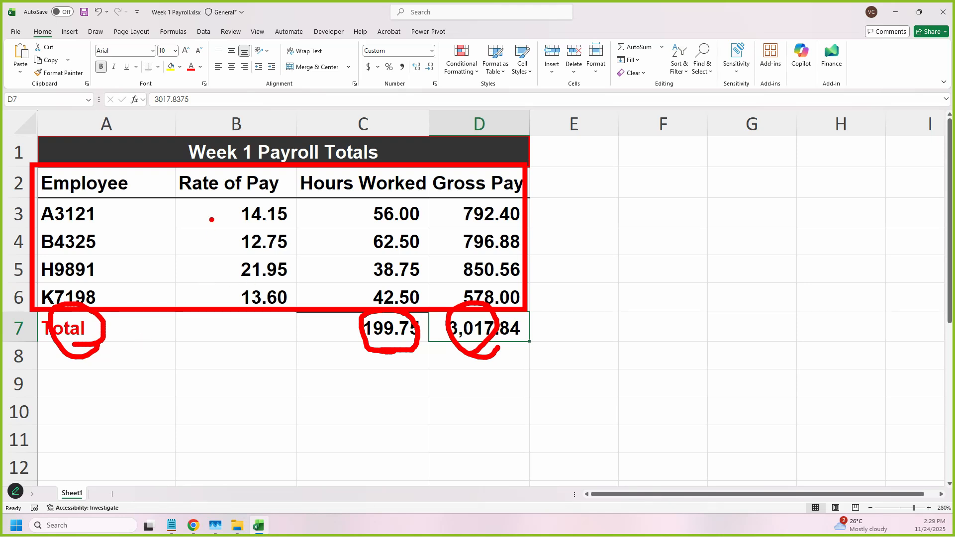
left_click_drag(178, 151, 386, 151)
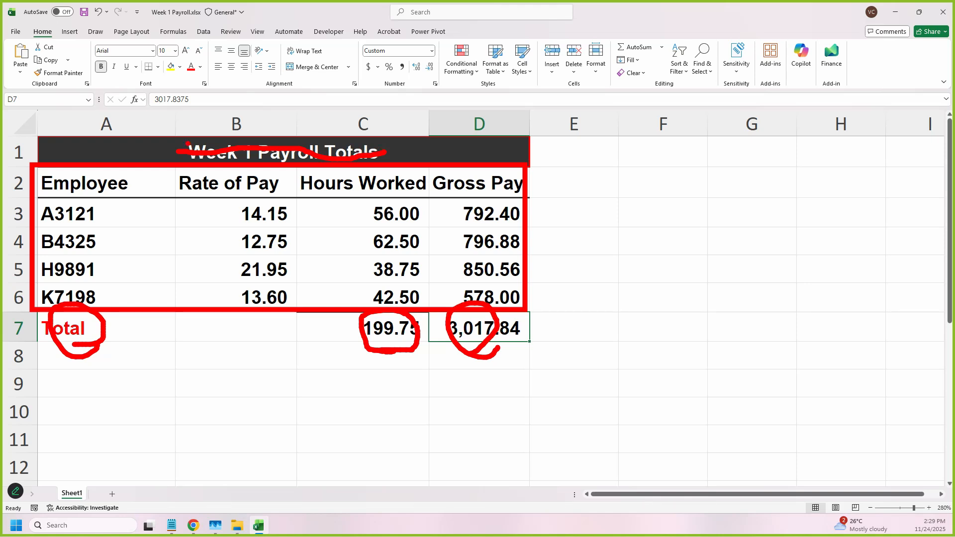
mouse_move(70, 144)
left_mouse_down()
mouse_move(103, 160)
mouse_move(64, 163)
left_mouse_up()
left_click_drag(233, 120, 257, 112)
left_click_drag(390, 121, 429, 107)
left_click_drag(481, 121, 543, 90)
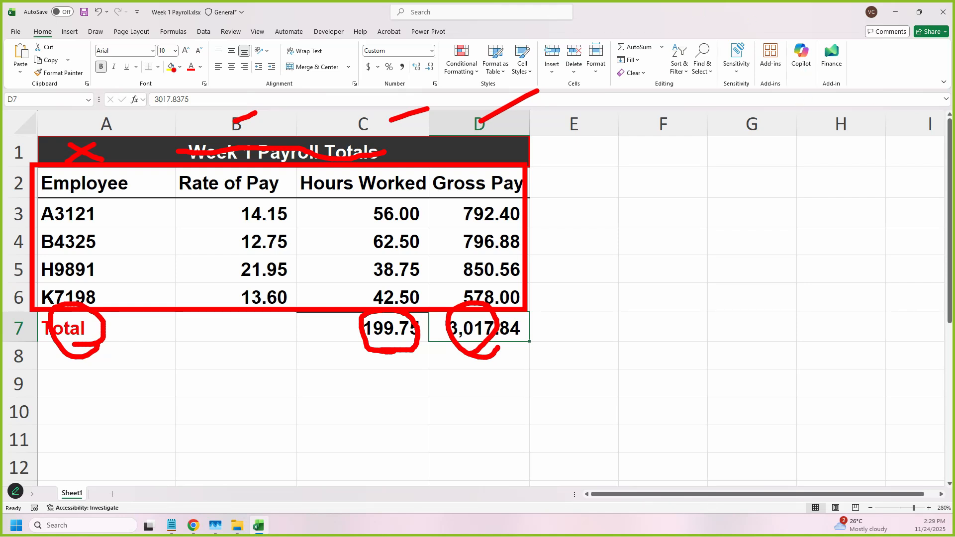
left_click_drag(110, 178, 144, 177)
left_click_drag(198, 190, 250, 168)
left_click_drag(337, 191, 389, 168)
left_click_drag(456, 195, 470, 182)
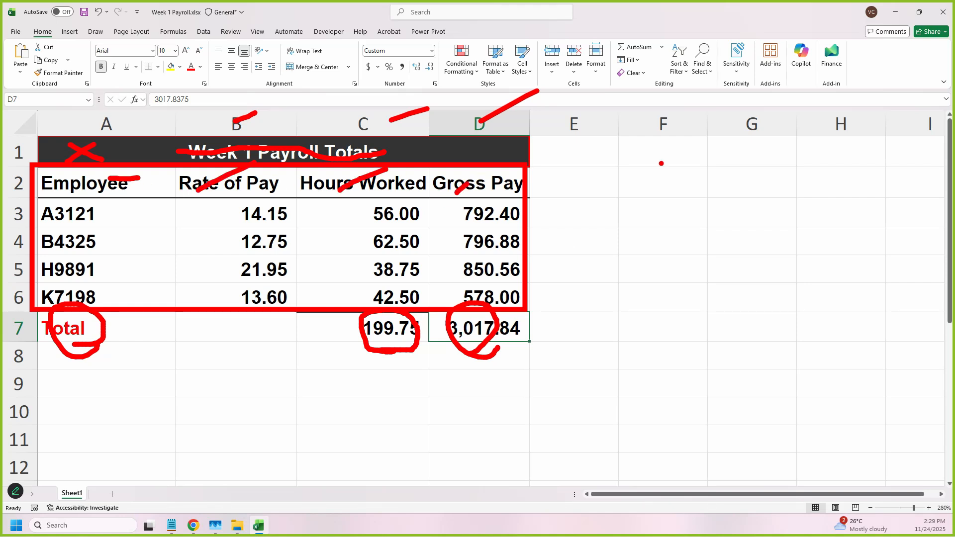
key("Escape")
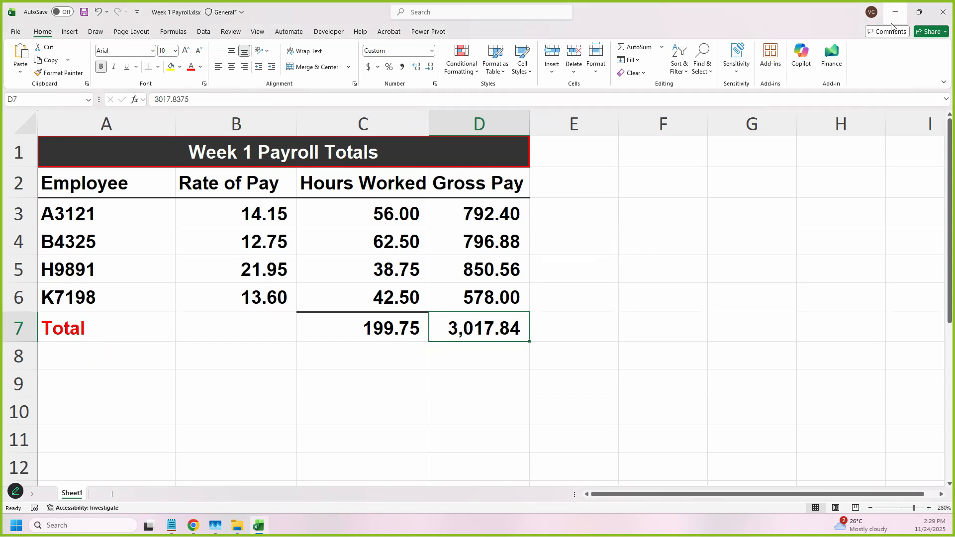
- Close the Week 1 Payroll workbook and start a Power Query import from the Payroll folder
left_click(944, 12)
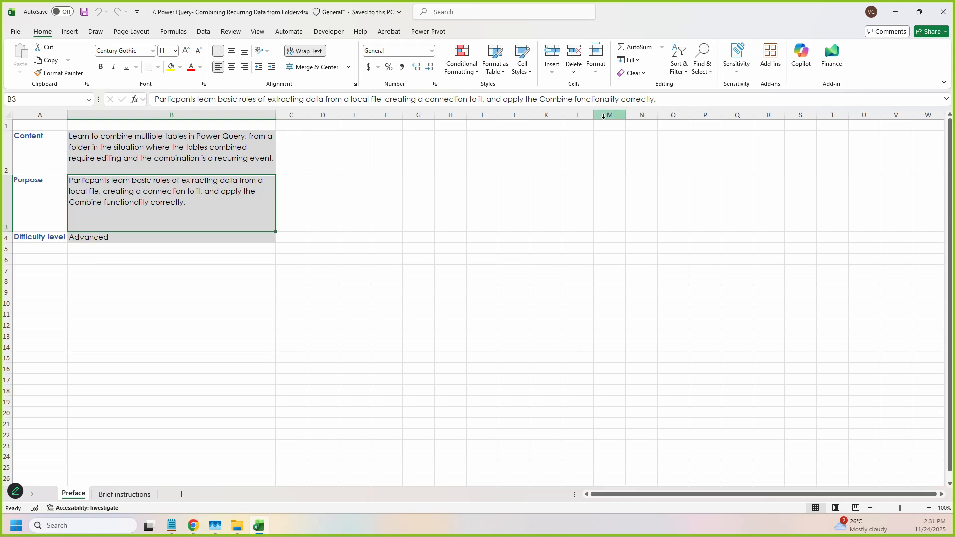
left_click(203, 32)
left_click(20, 62)
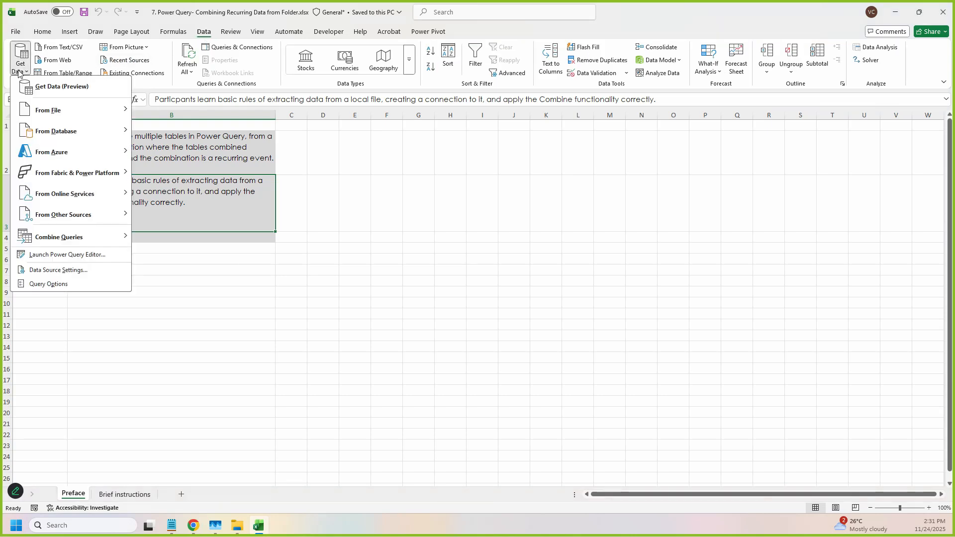
mouse_move(74, 112)
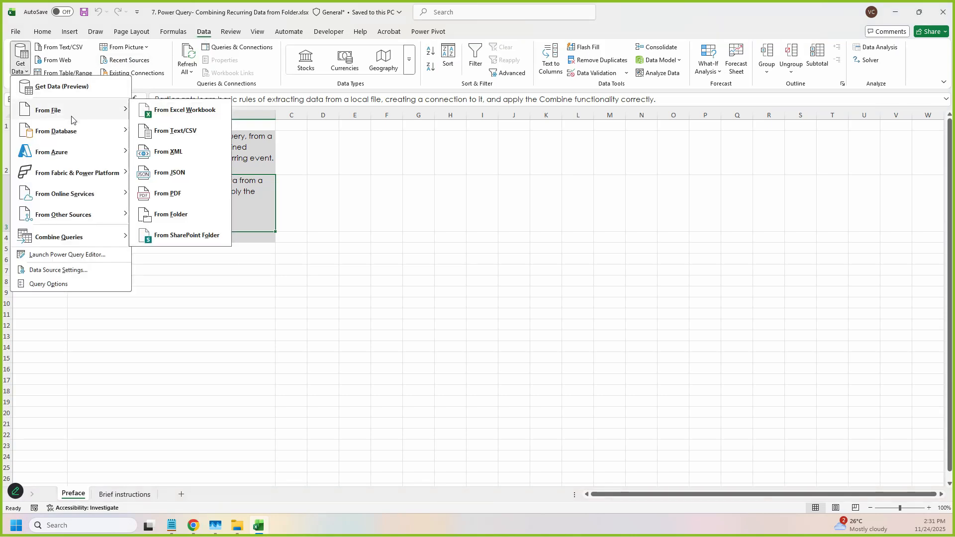
left_click(183, 218)
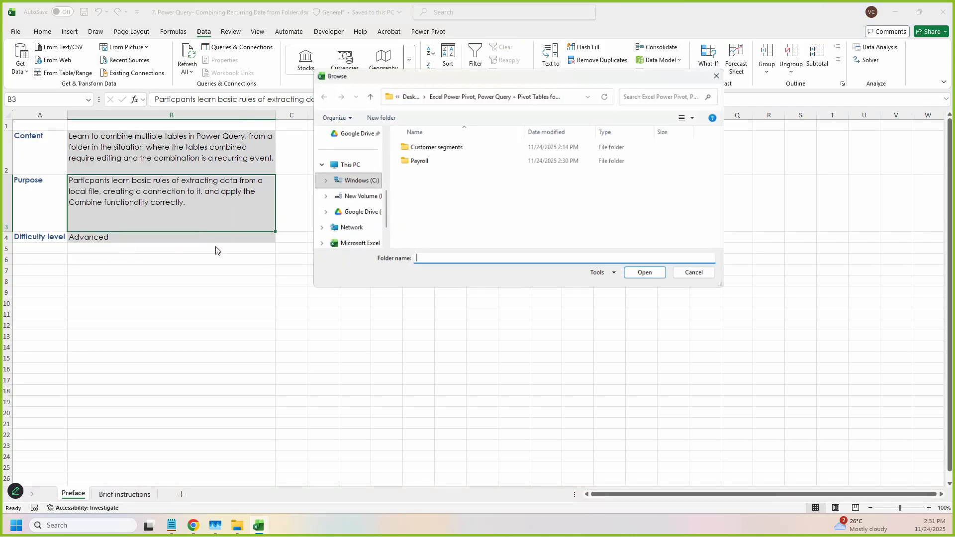
left_click(422, 163)
left_click_drag(543, 80, 413, 119)
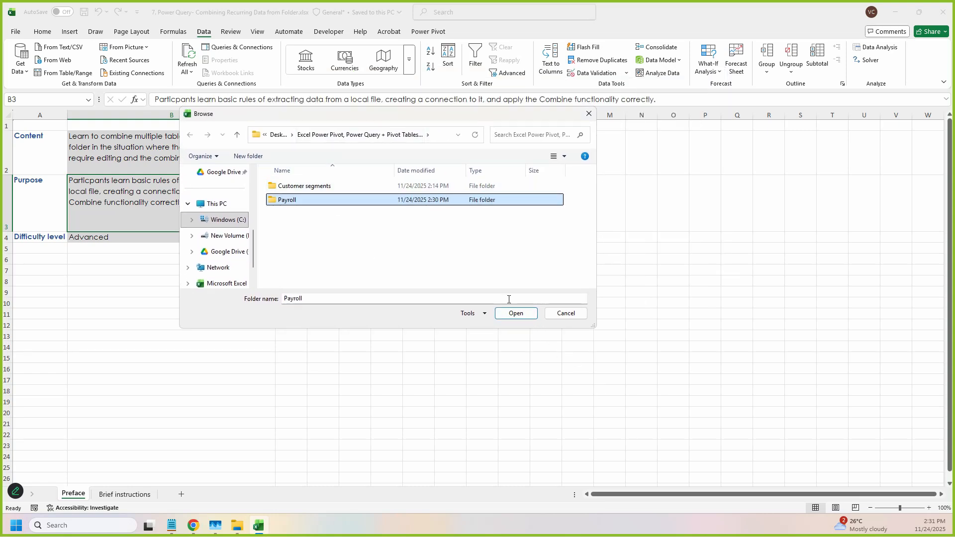
left_click(517, 314)
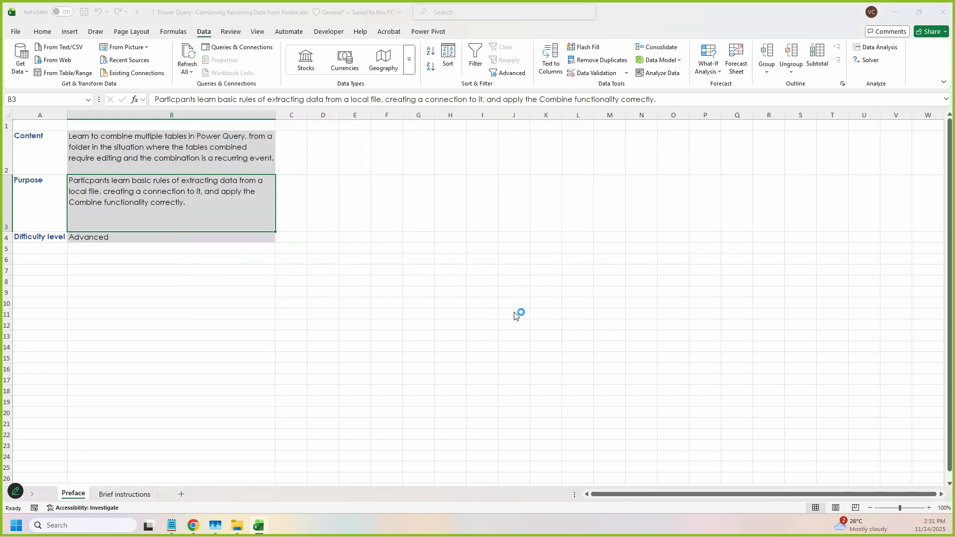
- Choose Combine & Transform Data for the Week 1 and Week 2 payroll files in the folder preview
left_click_drag(399, 106, 272, 186)
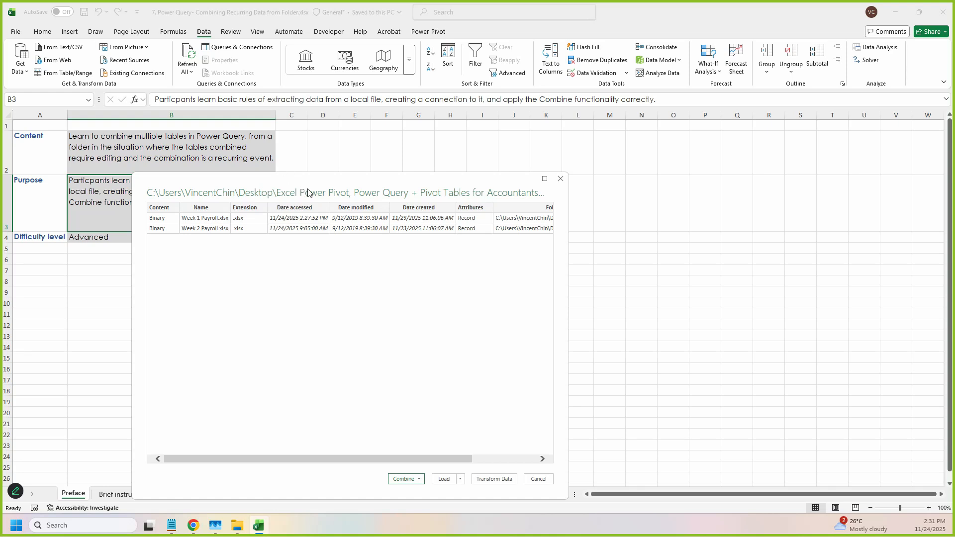
left_click_drag(308, 193, 288, 129)
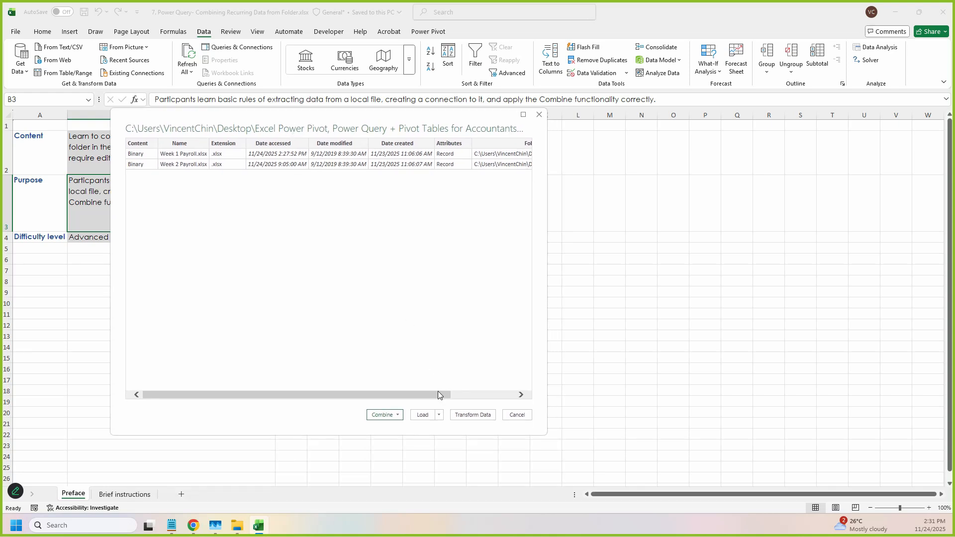
left_click(398, 415)
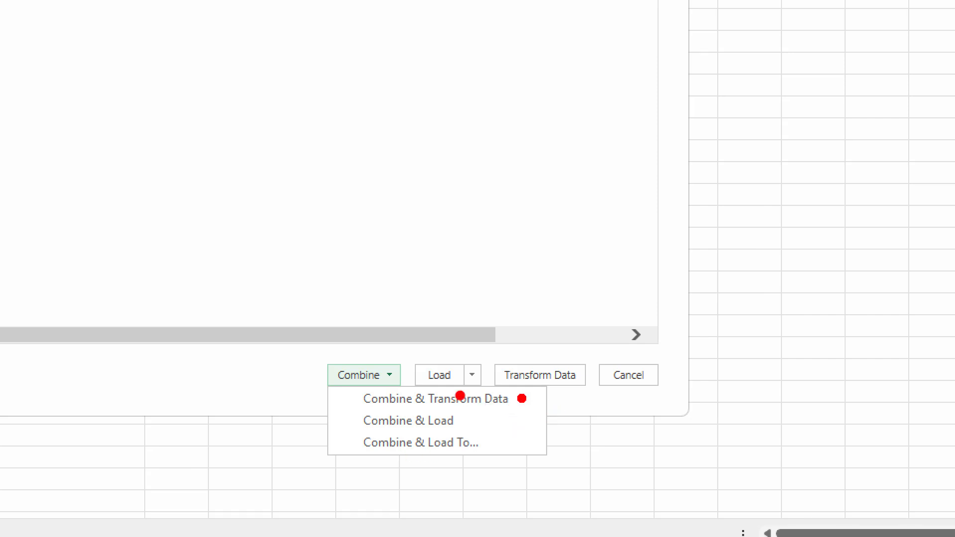
key("Escape")
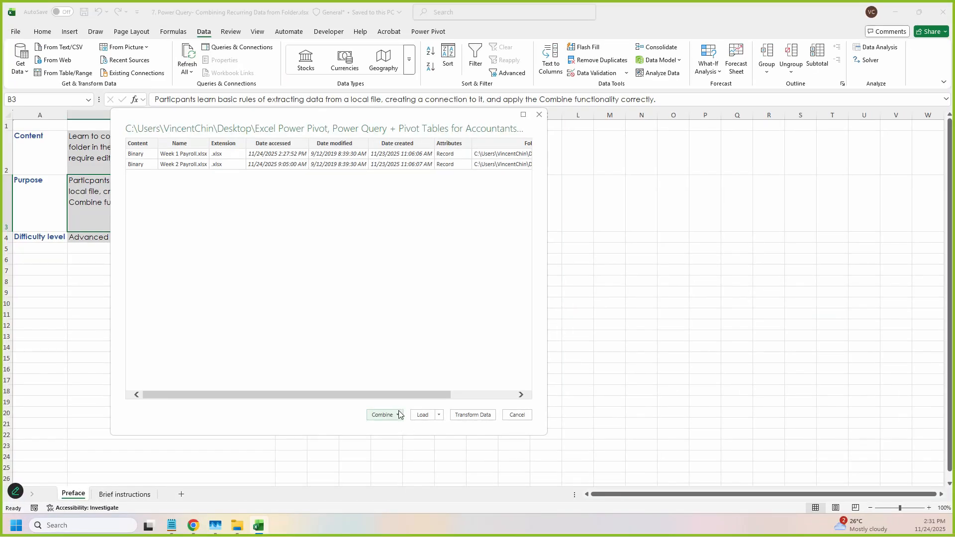
left_click(400, 415)
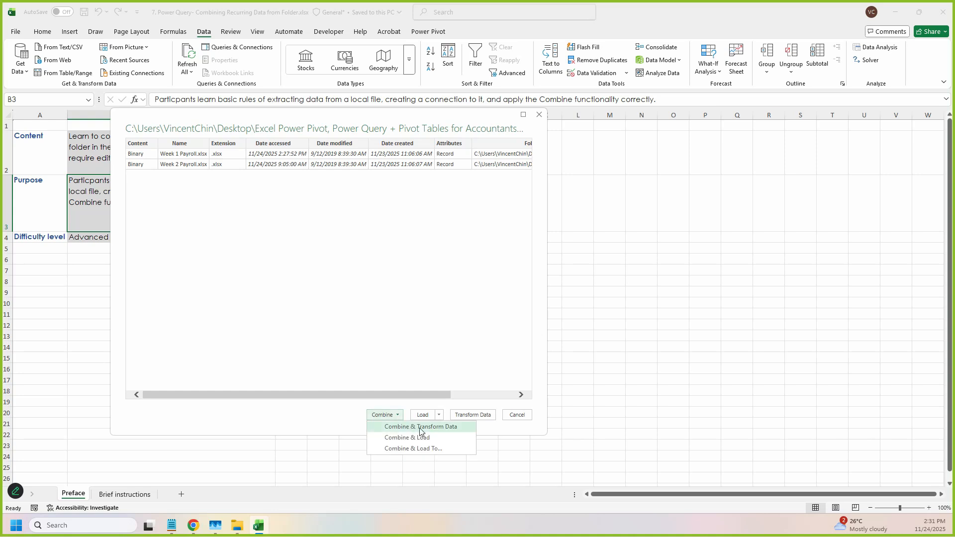
left_click(420, 427)
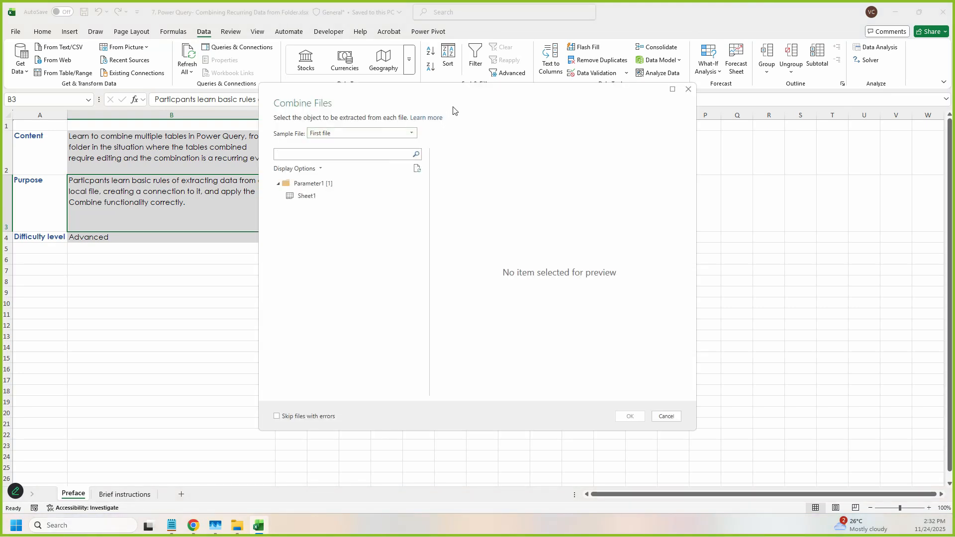
- Combine the payroll files from Sheet1, keeping the first file as the sample file
left_click_drag(280, 80, 304, 108)
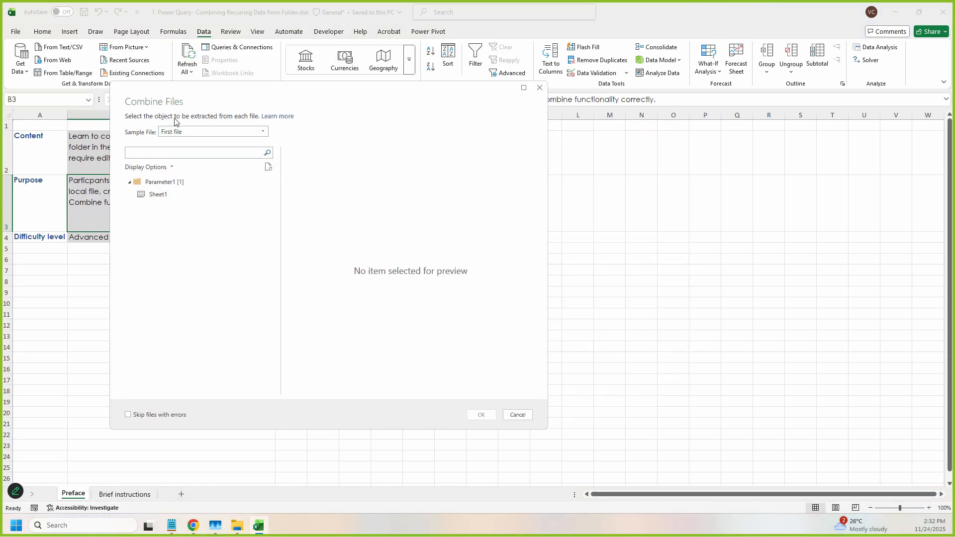
left_click(217, 132)
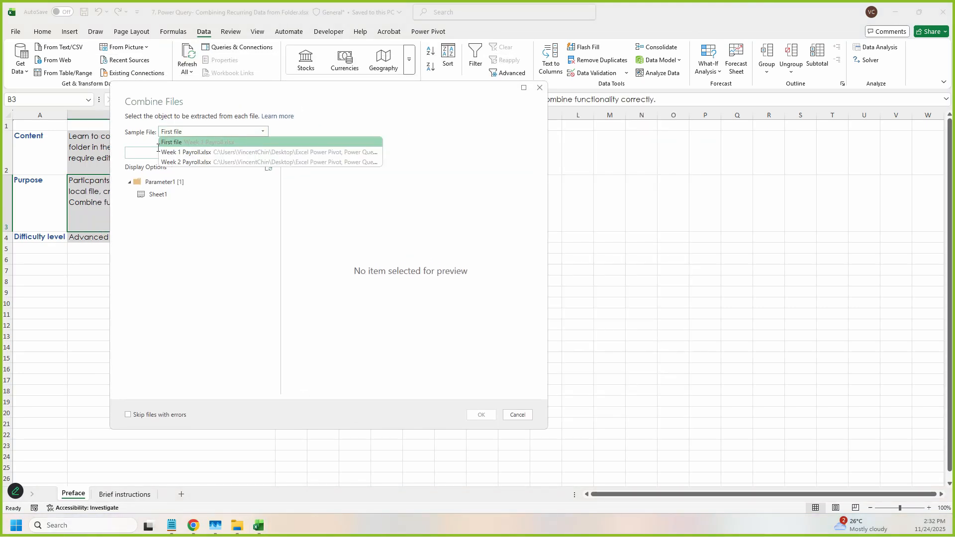
left_click(207, 133)
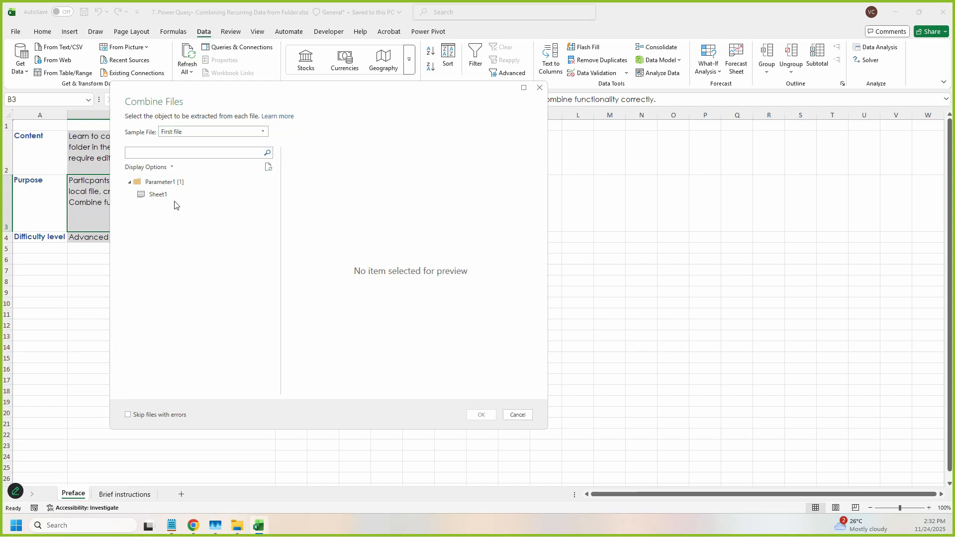
left_click(165, 199)
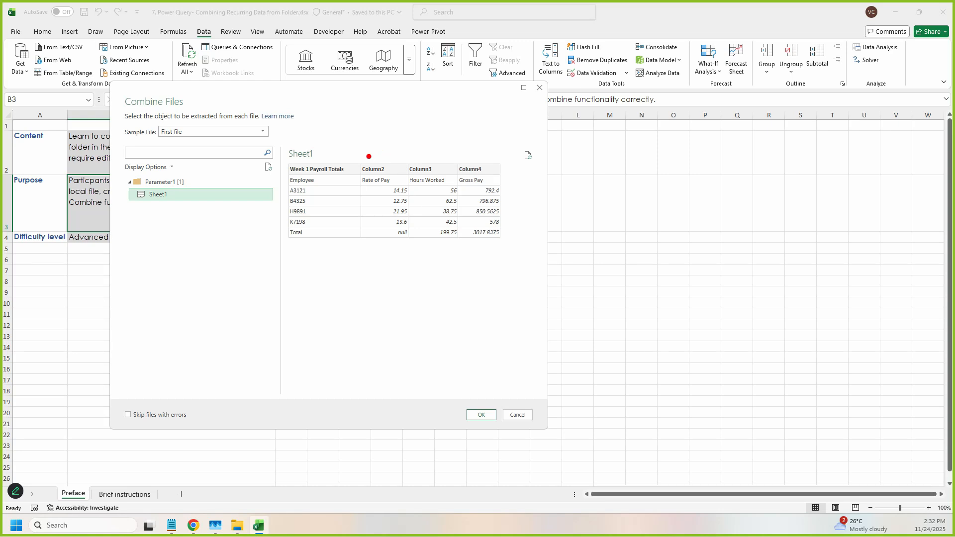
mouse_move(363, 156)
left_mouse_down()
mouse_move(531, 182)
mouse_move(509, 179)
left_mouse_up()
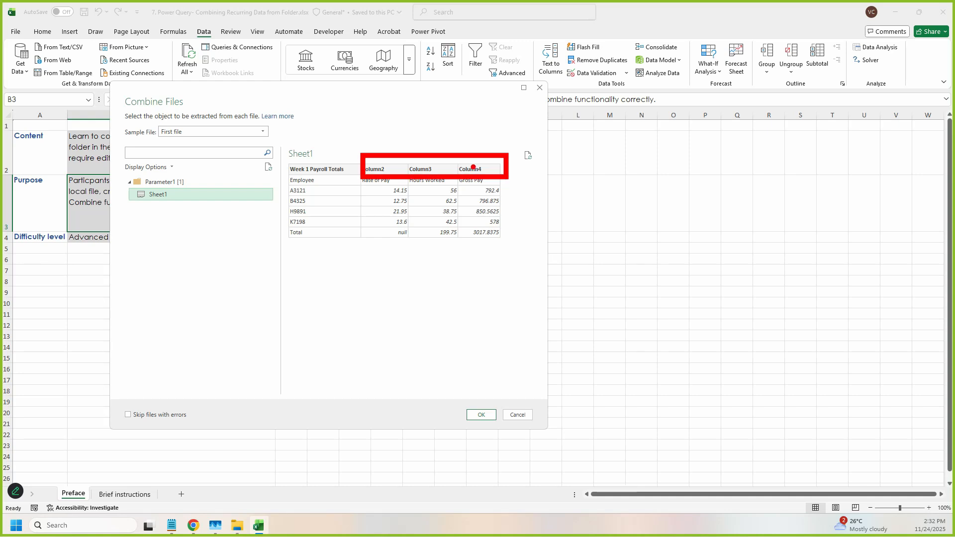
left_click_drag(284, 174, 512, 190)
left_click_drag(374, 220, 416, 244)
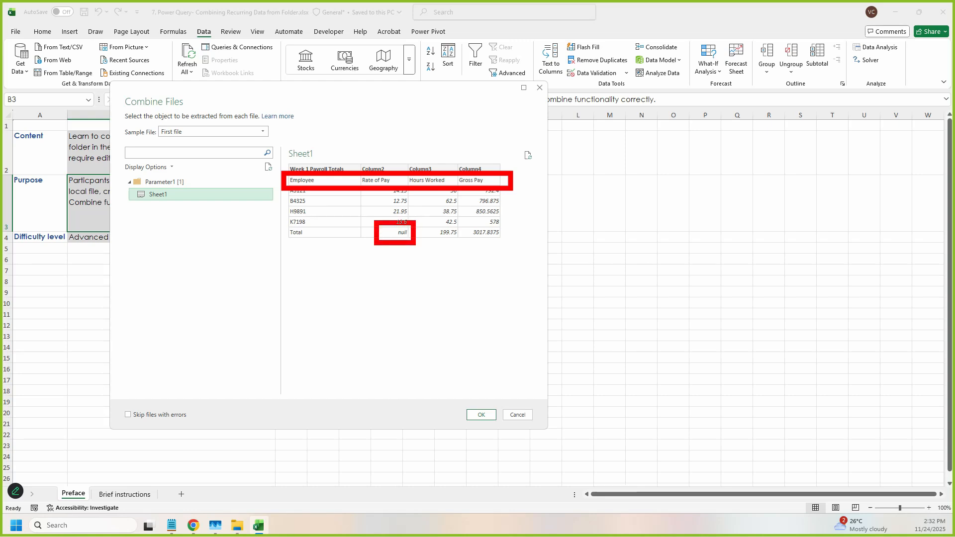
left_click_drag(277, 225, 538, 243)
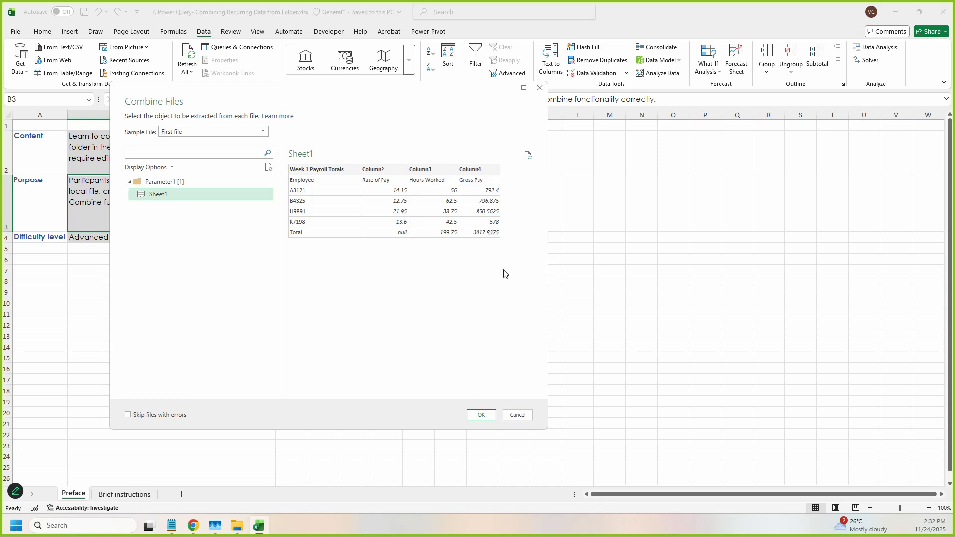
left_click(482, 415)
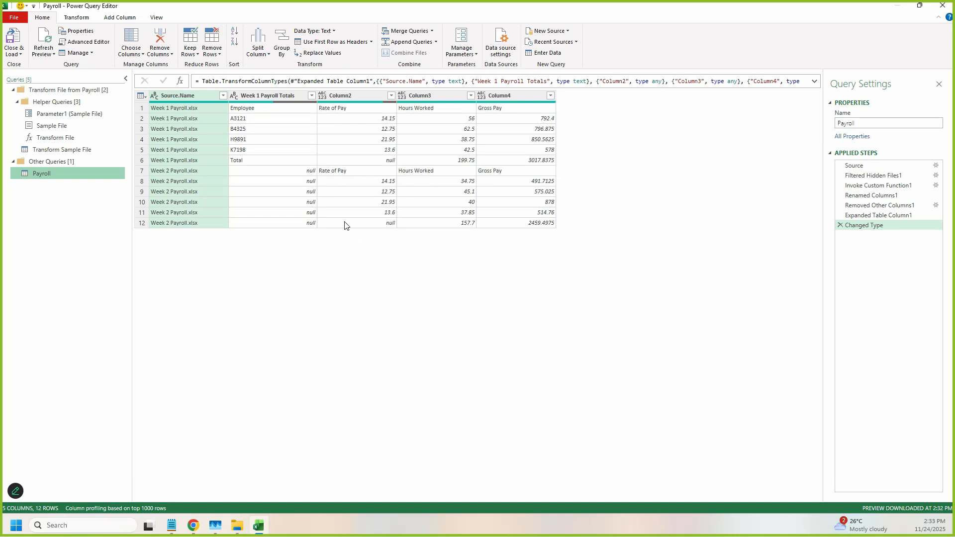
- Examine the Week 2 entries under Week 1 Payroll Totals and the column quality of that column and Column2 in the combined query
mouse_move(264, 175)
left_mouse_down()
mouse_move(313, 207)
mouse_move(319, 227)
left_mouse_up()
left_click_drag(323, 189, 291, 215)
left_click_drag(287, 202, 332, 229)
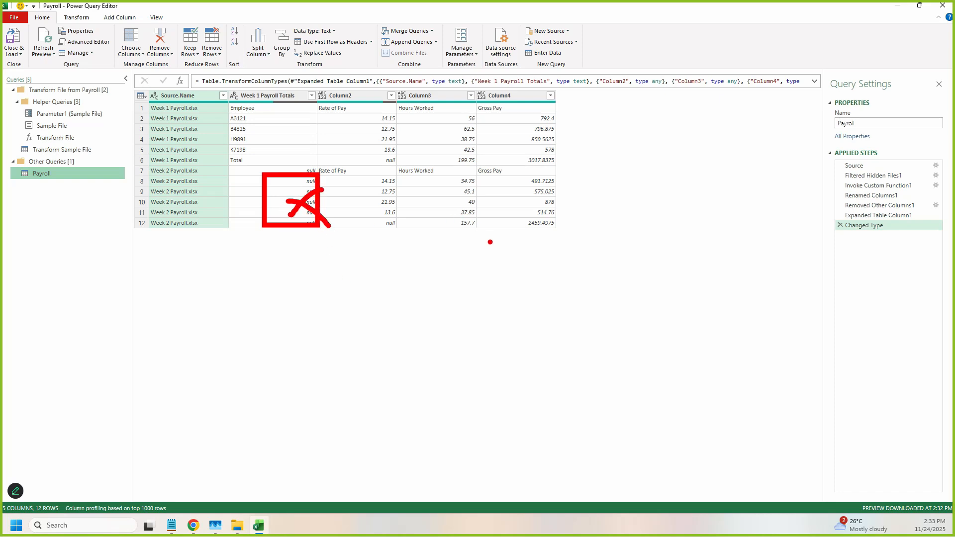
key("Escape")
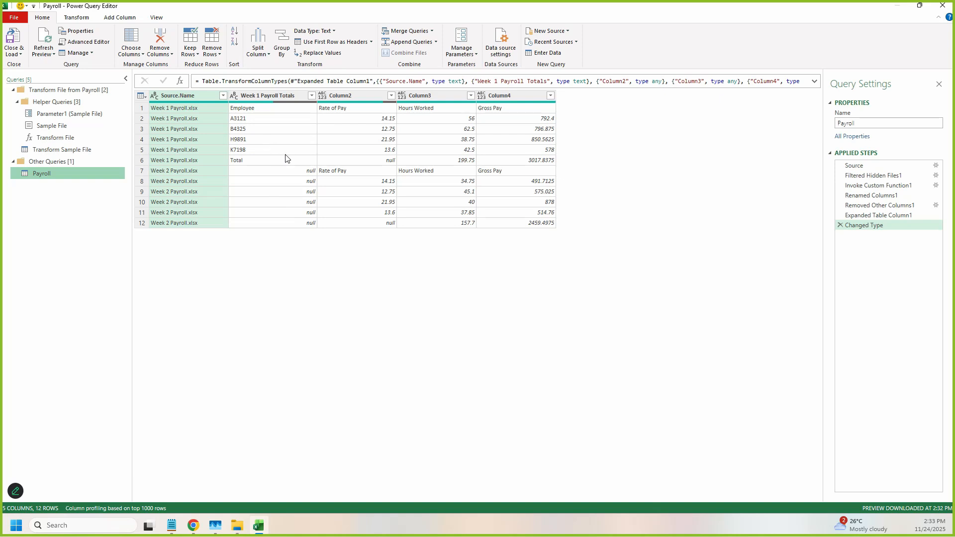
key("ctrl+2")
mouse_move(269, 94)
left_mouse_down()
mouse_move(326, 108)
mouse_move(320, 117)
left_mouse_up()
left_click_drag(292, 162, 328, 233)
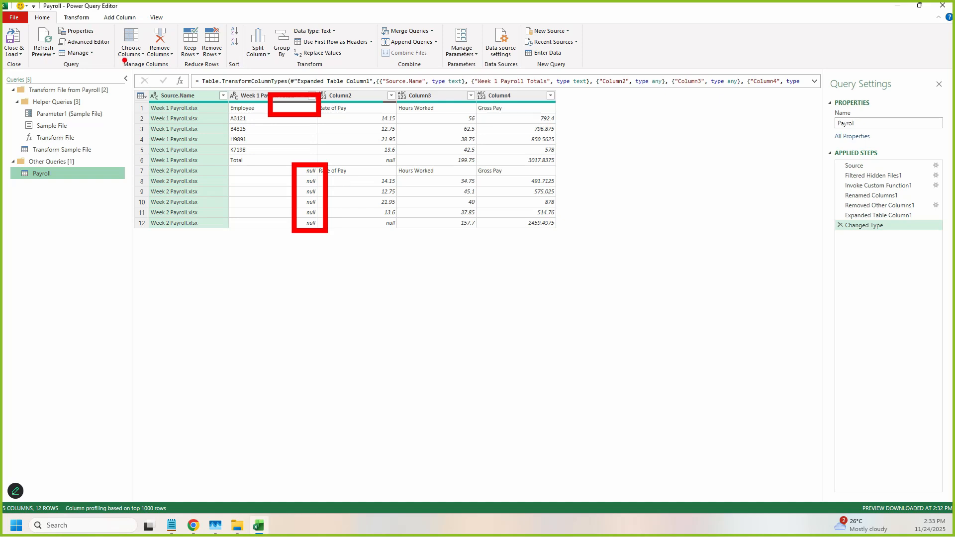
key("Escape")
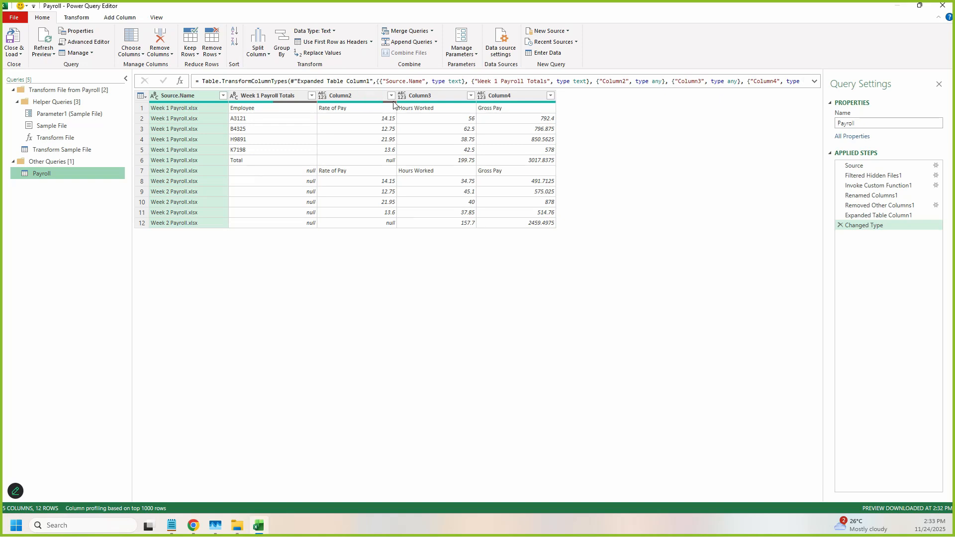
mouse_move(393, 103)
mouse_move(374, 94)
left_mouse_down()
mouse_move(406, 105)
mouse_move(405, 114)
left_mouse_up()
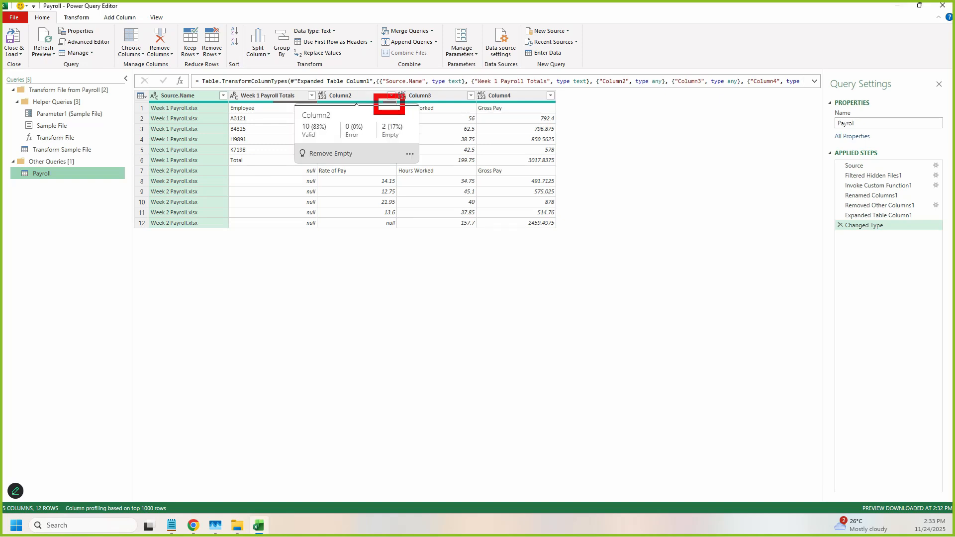
key("Escape")
left_click(269, 202)
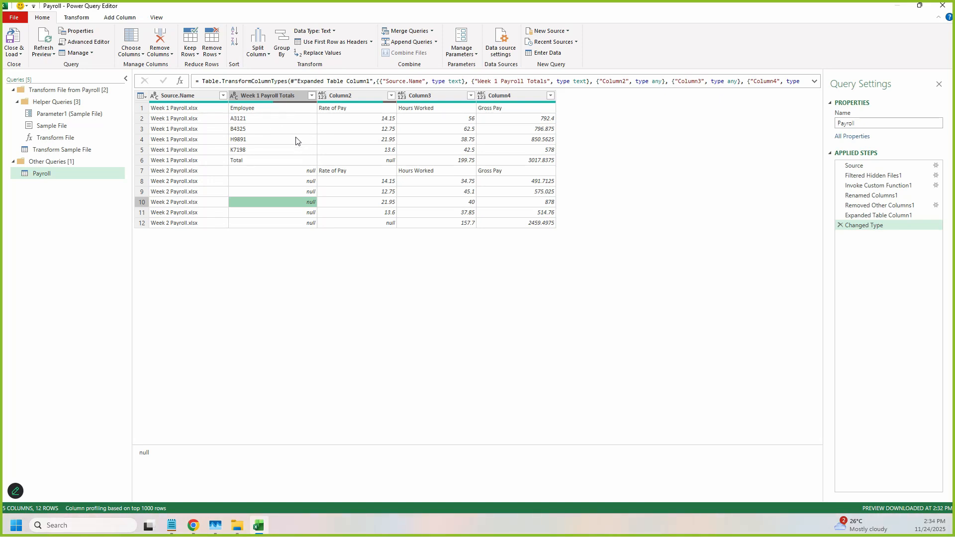
left_click(284, 98)
mouse_move(268, 103)
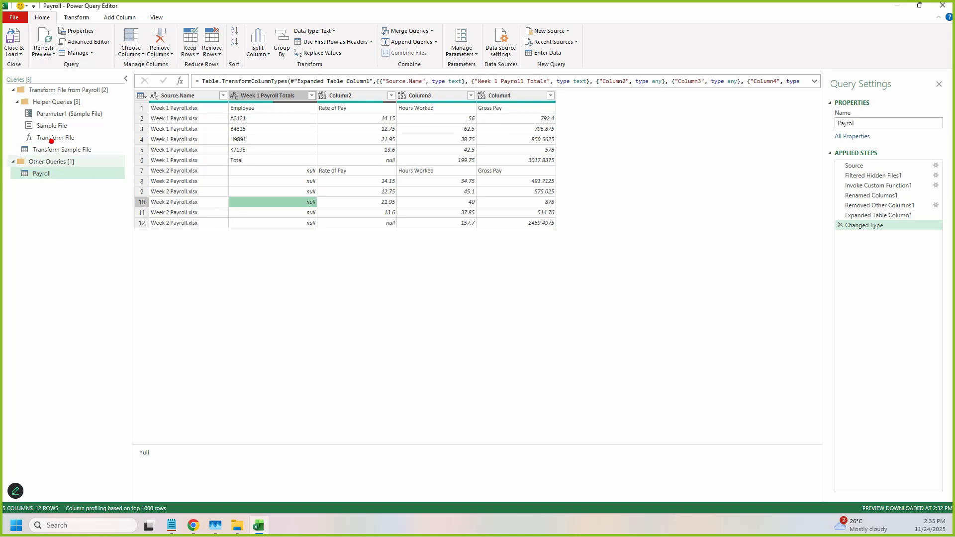
- Open the Transform Sample File query for editing
left_click_drag(14, 142, 111, 161)
left_click_drag(19, 161, 101, 163)
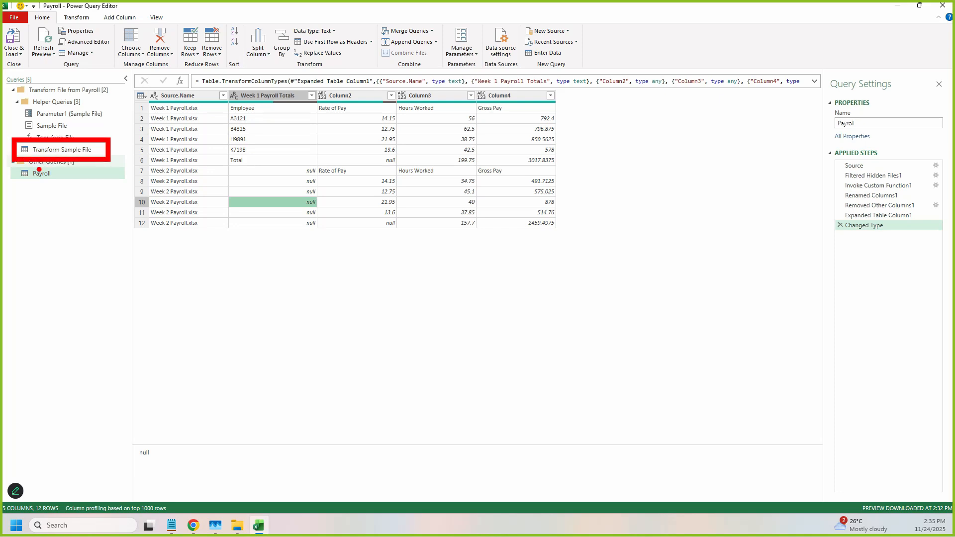
left_click(75, 149)
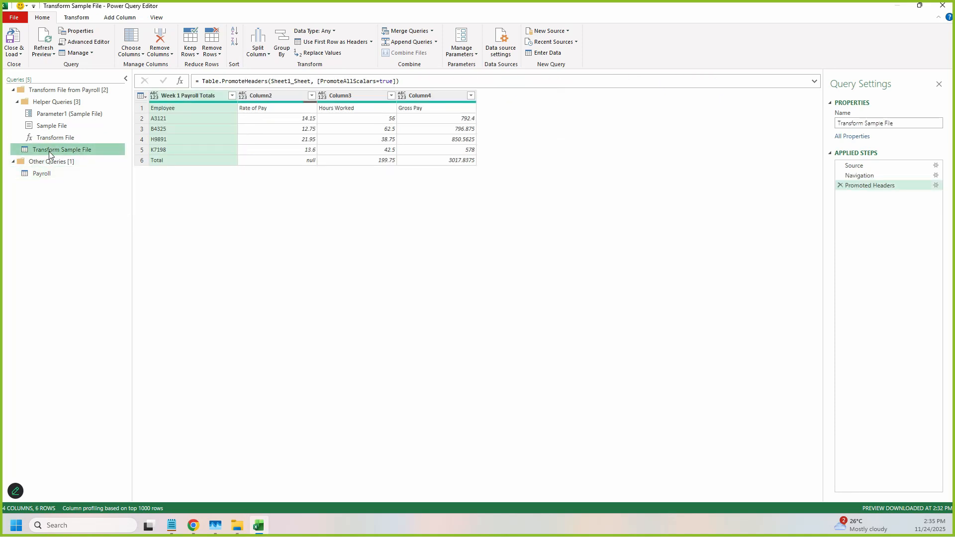
mouse_move(13, 134)
left_mouse_down()
mouse_move(139, 164)
mouse_move(112, 158)
left_mouse_up()
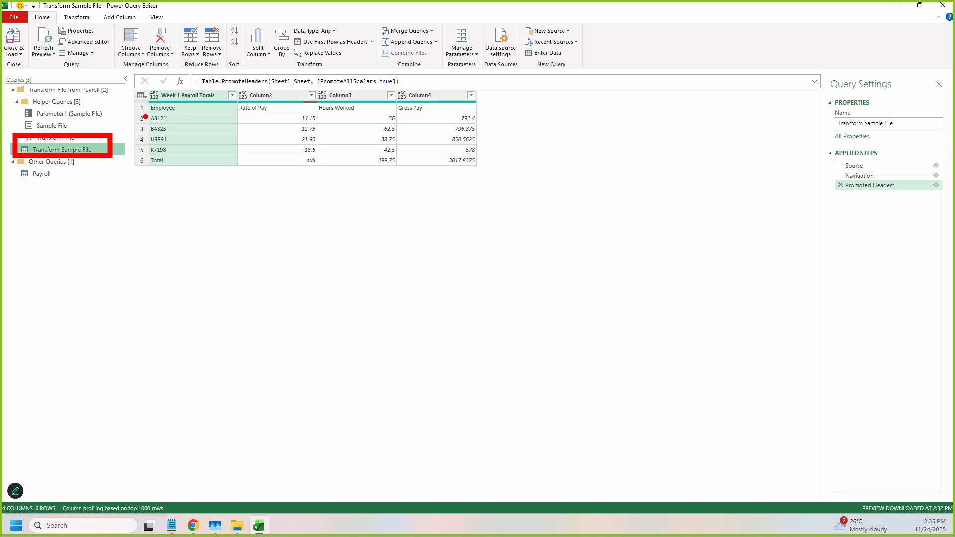
- Promote the sample file's row of Employee, Rate of Pay, Hours Worked and Gross Pay to column headers
mouse_move(145, 98)
left_mouse_down()
mouse_move(487, 102)
mouse_move(488, 117)
left_mouse_up()
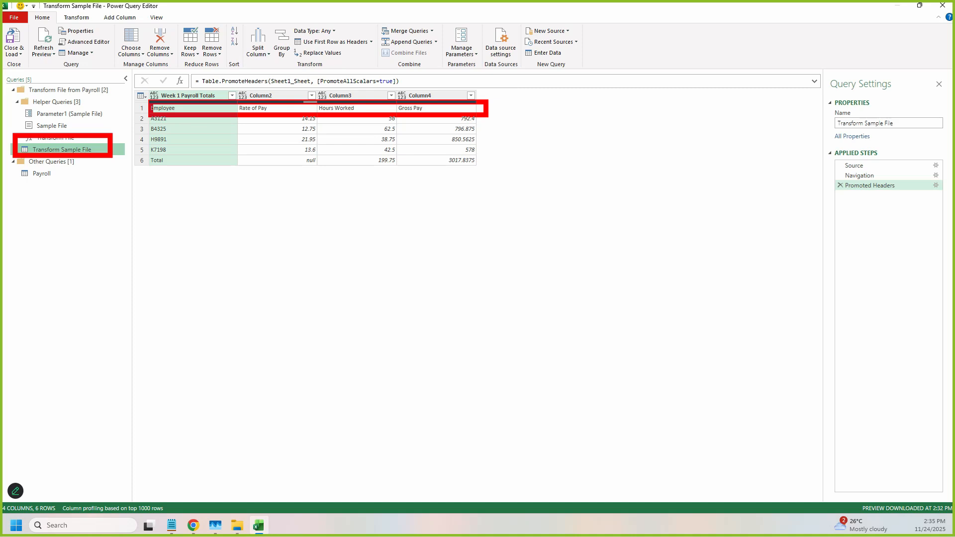
left_click_drag(29, 6, 58, 26)
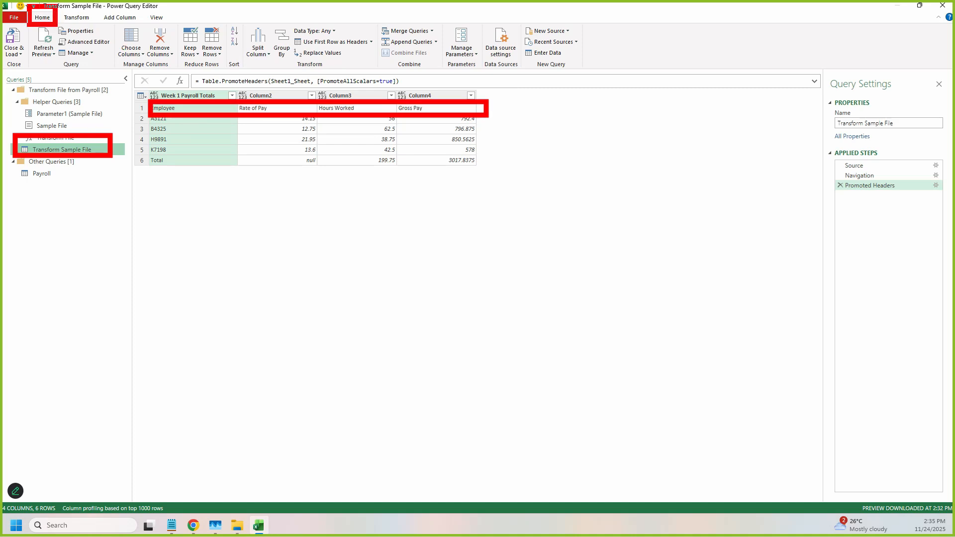
left_click_drag(287, 31, 390, 60)
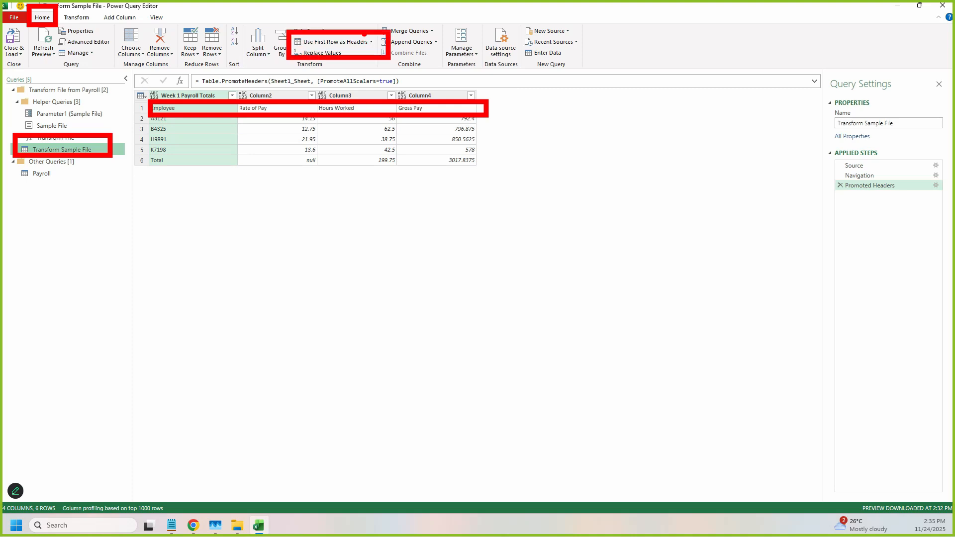
left_click_drag(362, 28, 383, 56)
left_click(372, 42)
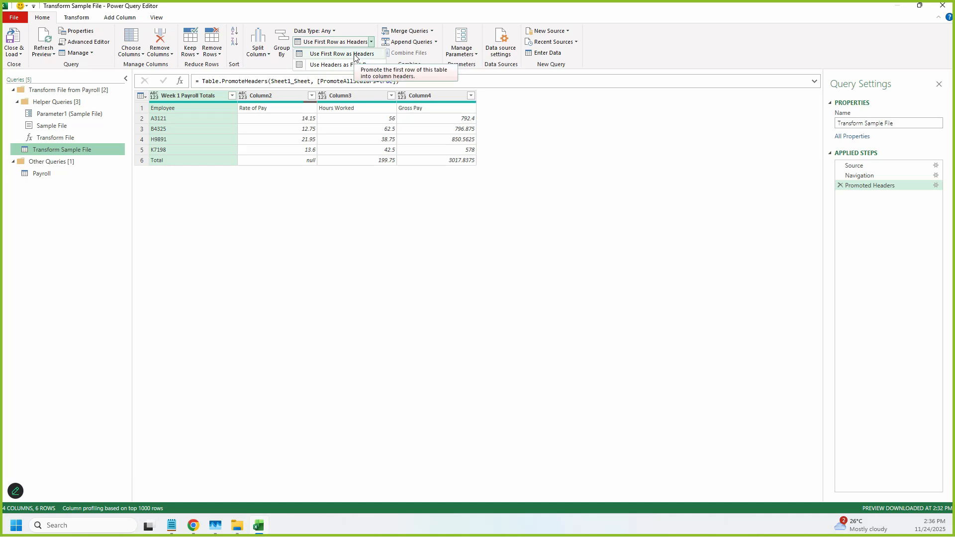
left_click(354, 54)
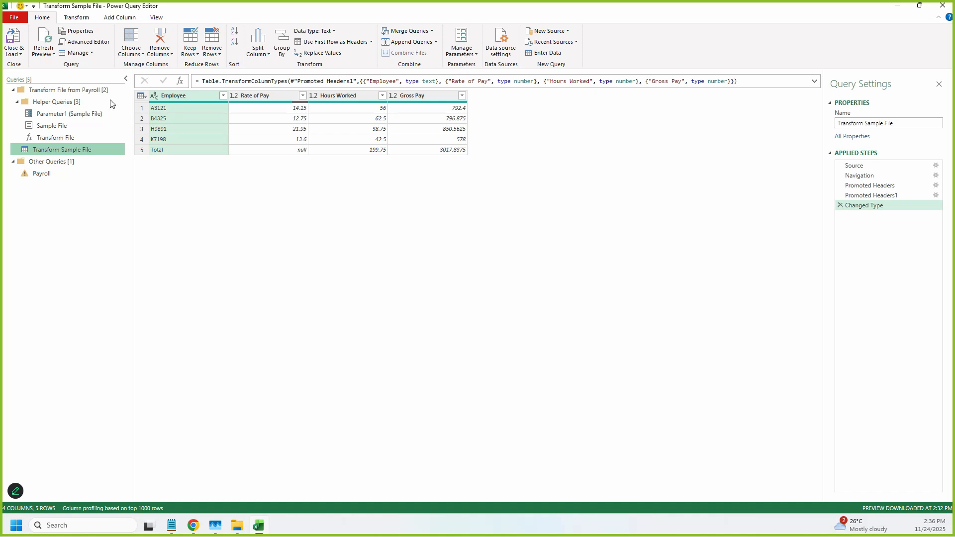
- Examine the sample file's Total row, comparing its Employee and Rate of Pay cells with the rows above
left_click_drag(68, 125, 169, 103)
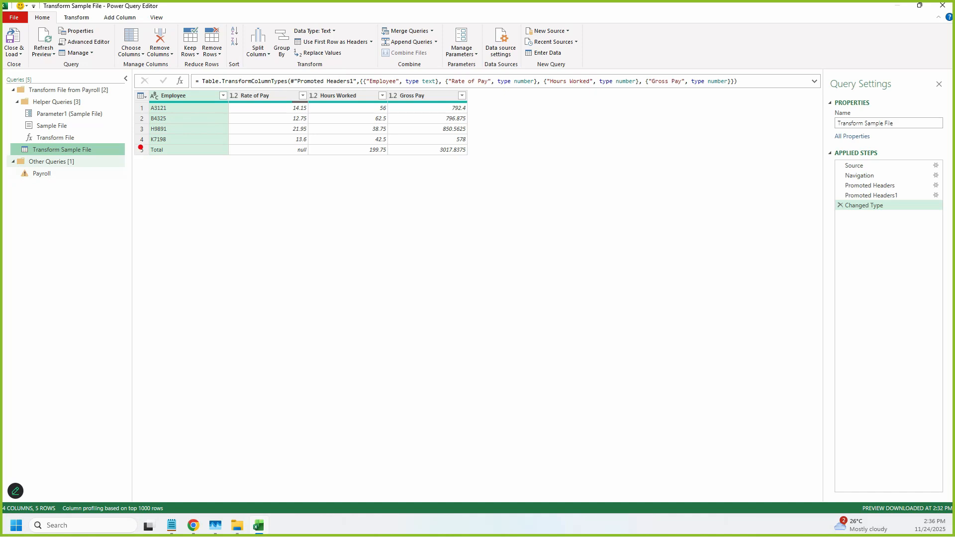
left_click_drag(143, 144, 219, 166)
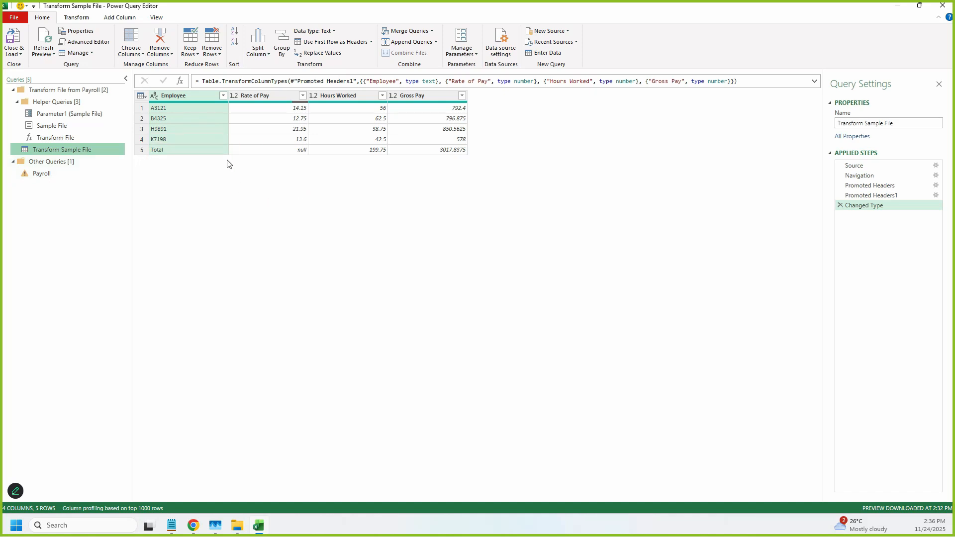
left_click_drag(262, 145, 317, 159)
left_click_drag(140, 143, 199, 167)
left_click_drag(275, 142, 321, 165)
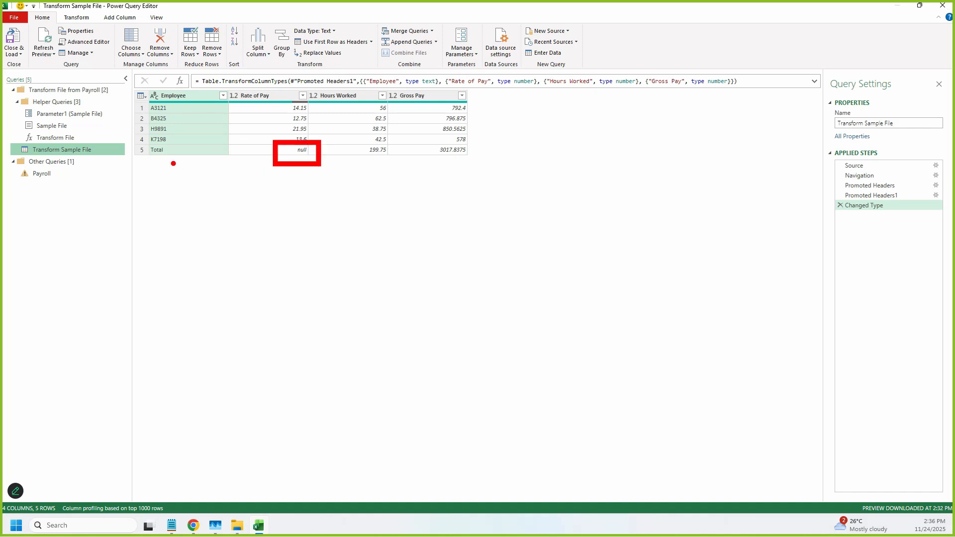
left_click_drag(136, 143, 189, 164)
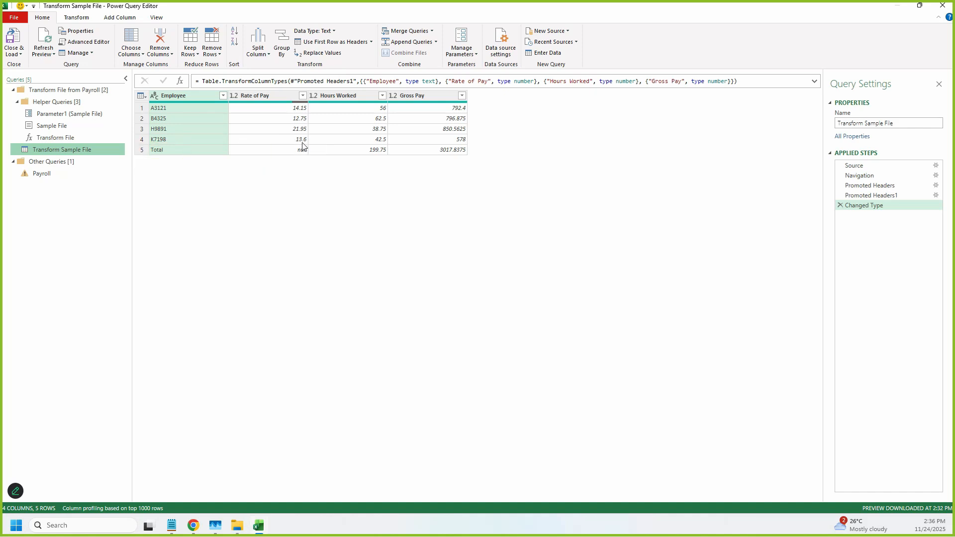
left_click(299, 119)
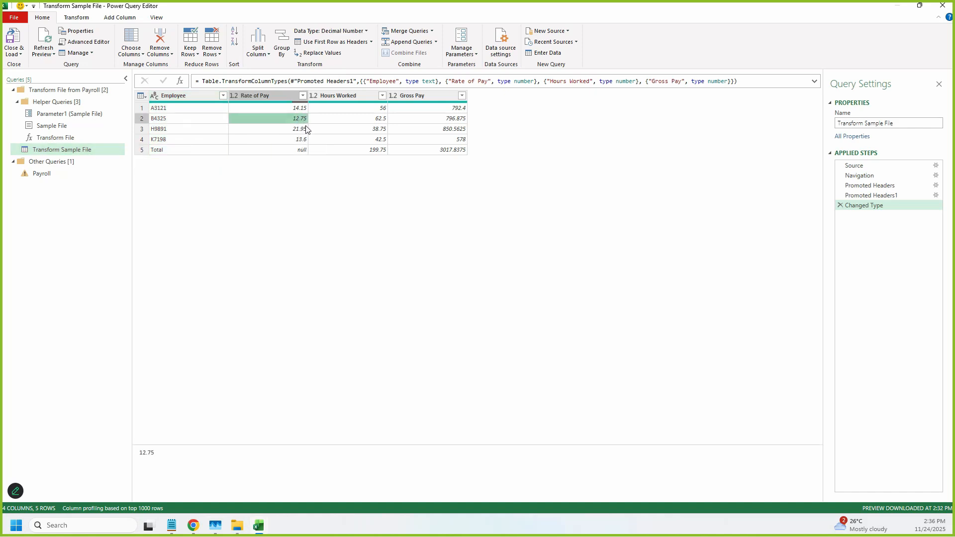
left_click(298, 151)
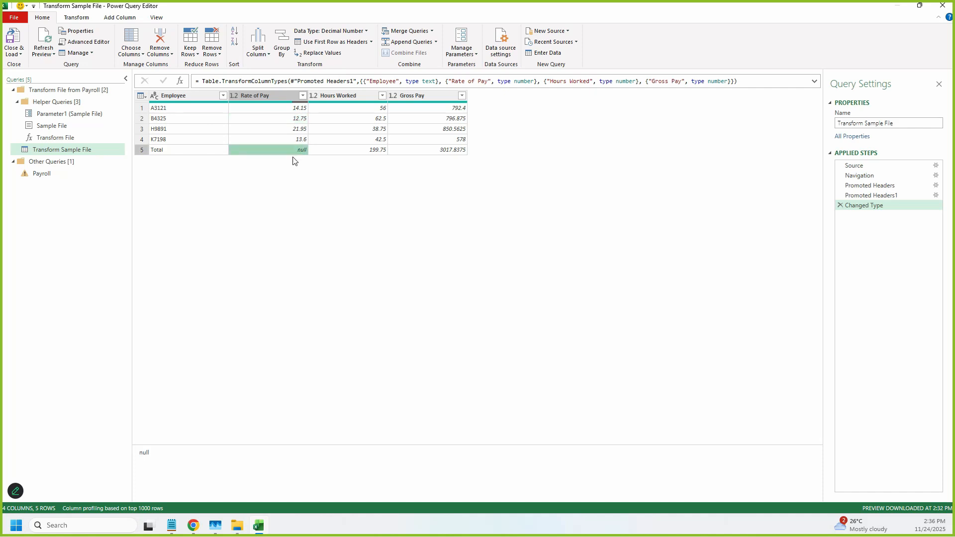
left_click(211, 154)
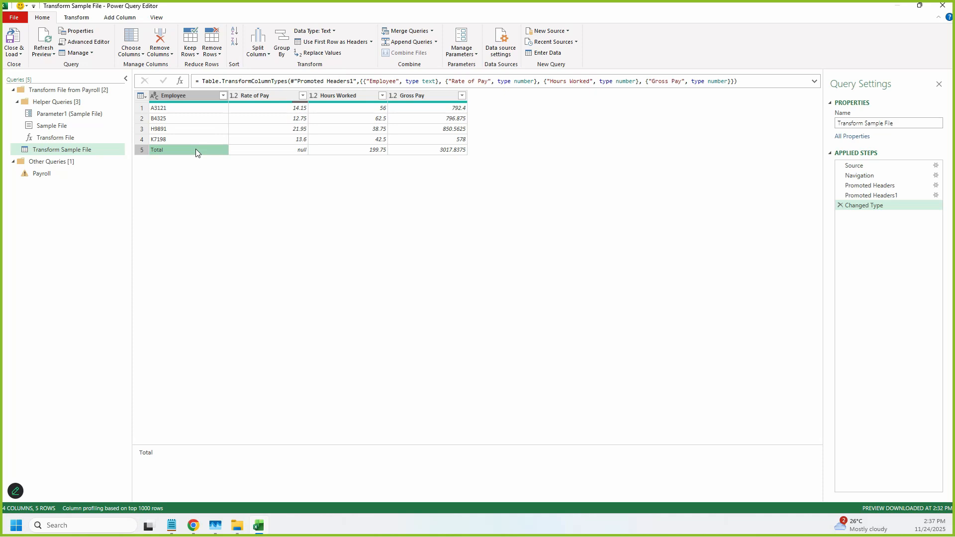
- Filter the Total row out of the sample file by the Employee column and remove blank rows
left_click(223, 95)
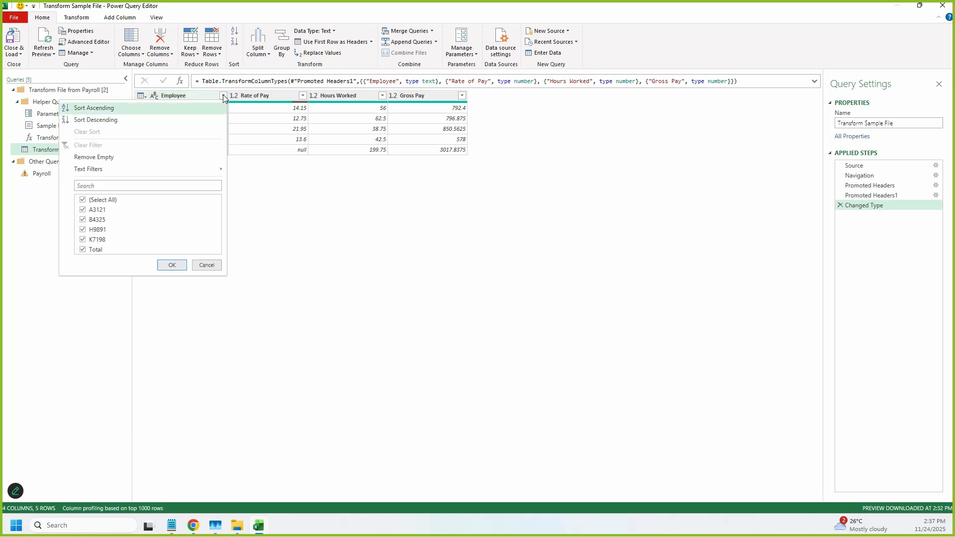
left_click(83, 250)
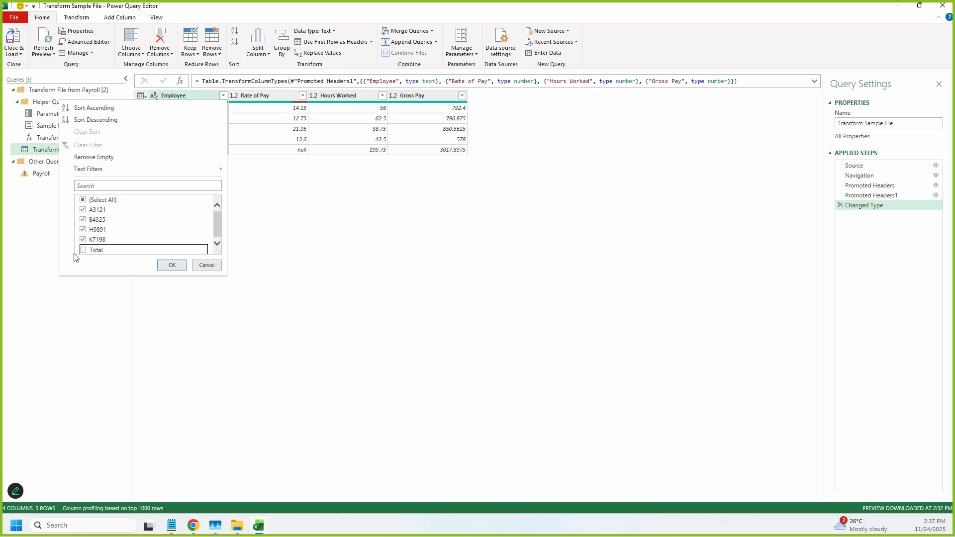
left_click(172, 265)
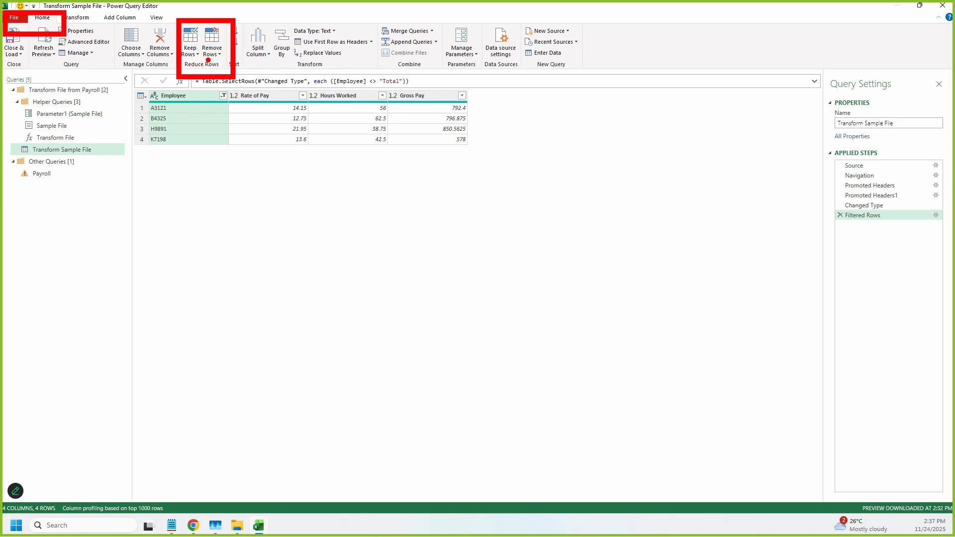
left_click(220, 54)
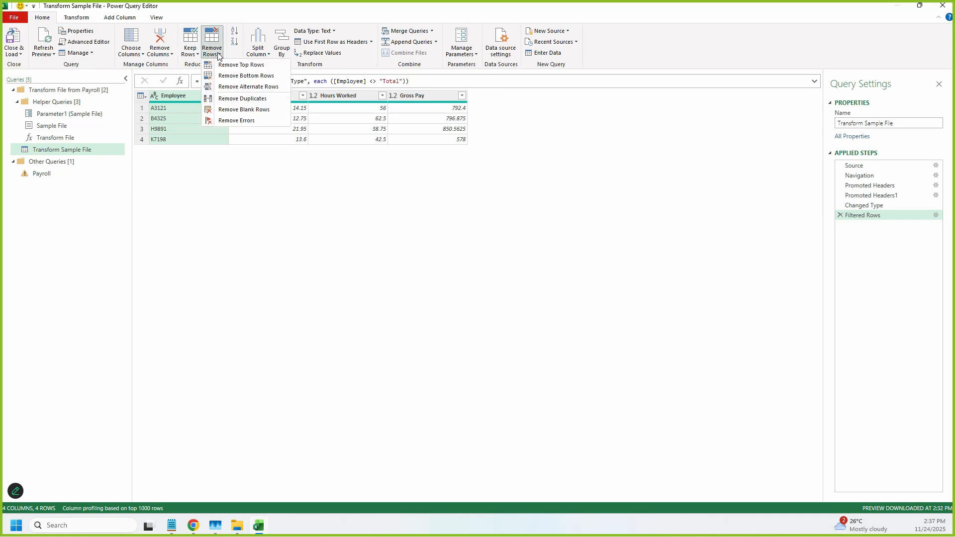
left_click(236, 110)
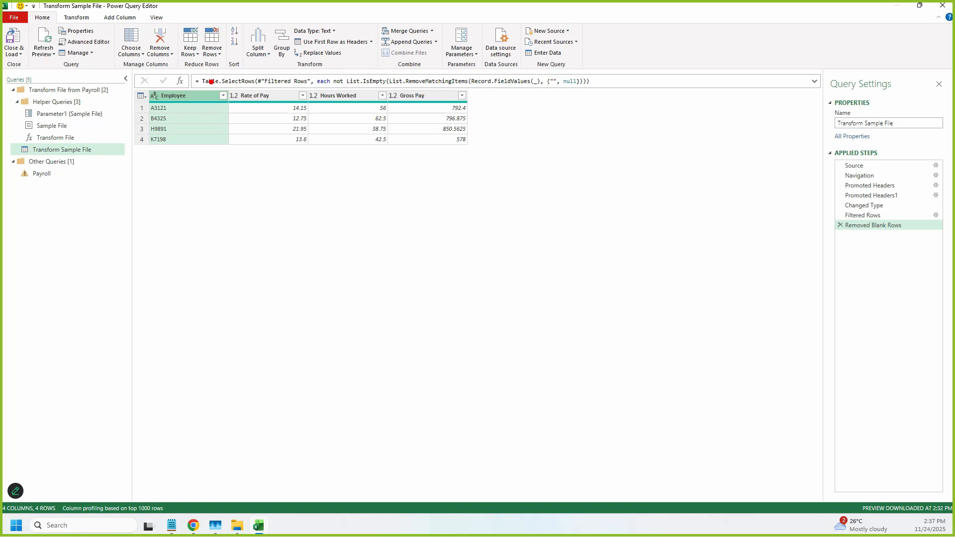
- Check the Employee column's filter values in the sample file and close the list without changing the filter
left_click_drag(211, 81, 242, 109)
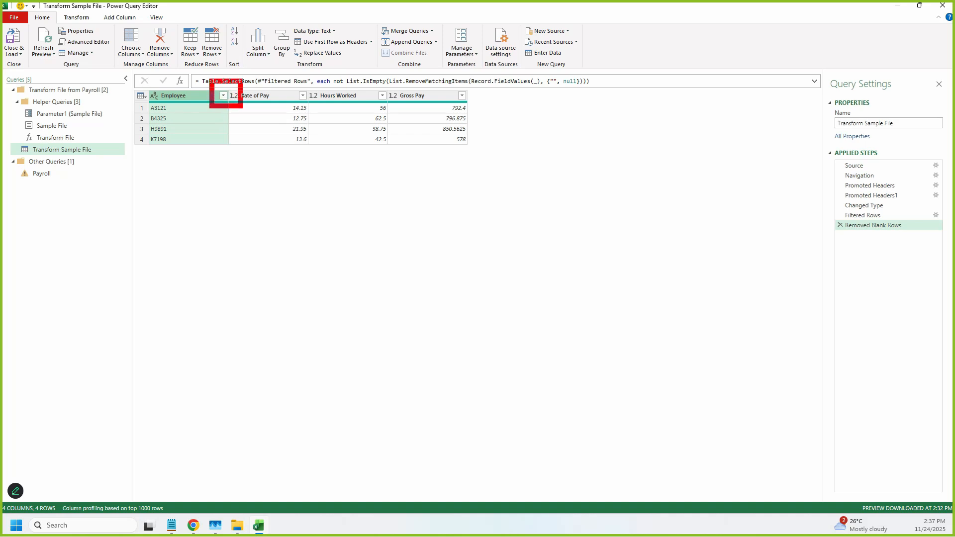
left_click(223, 96)
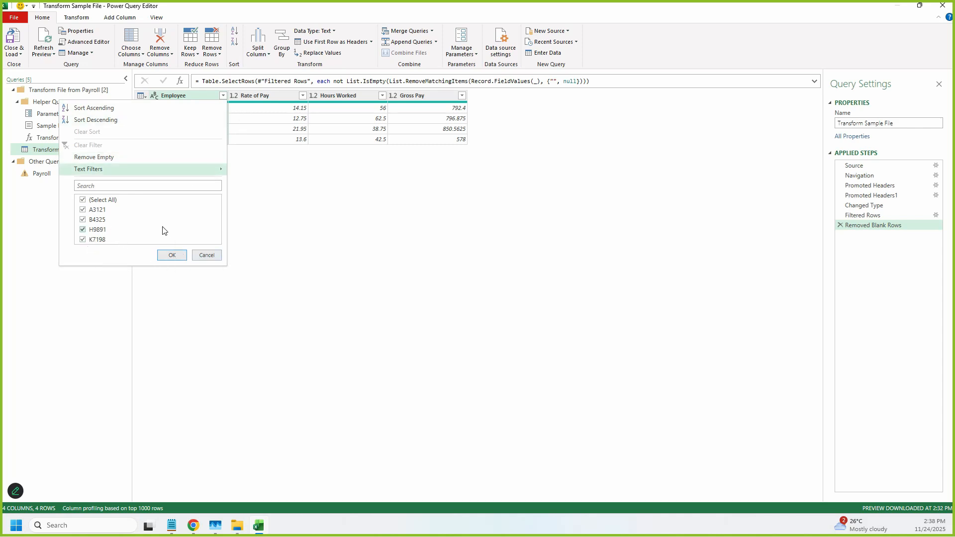
left_click(206, 255)
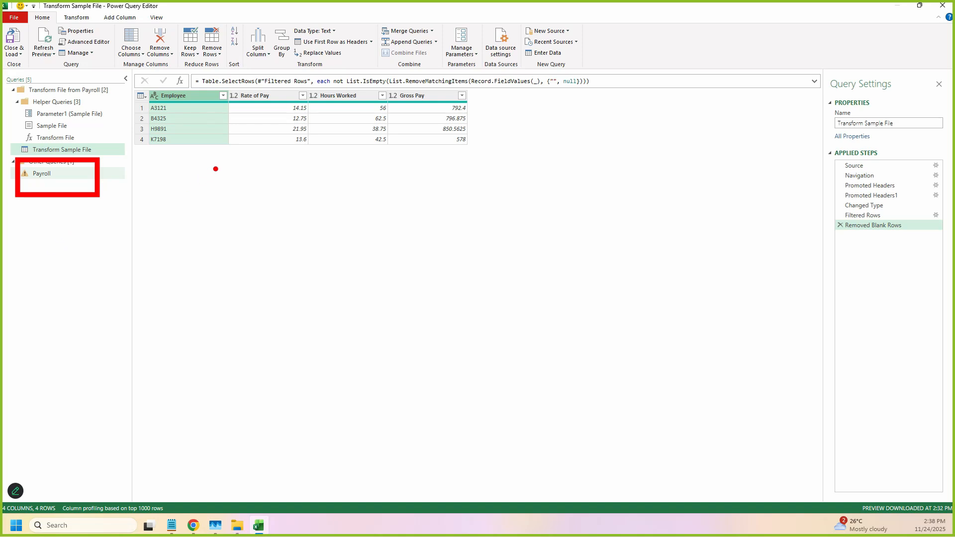
left_click(142, 140)
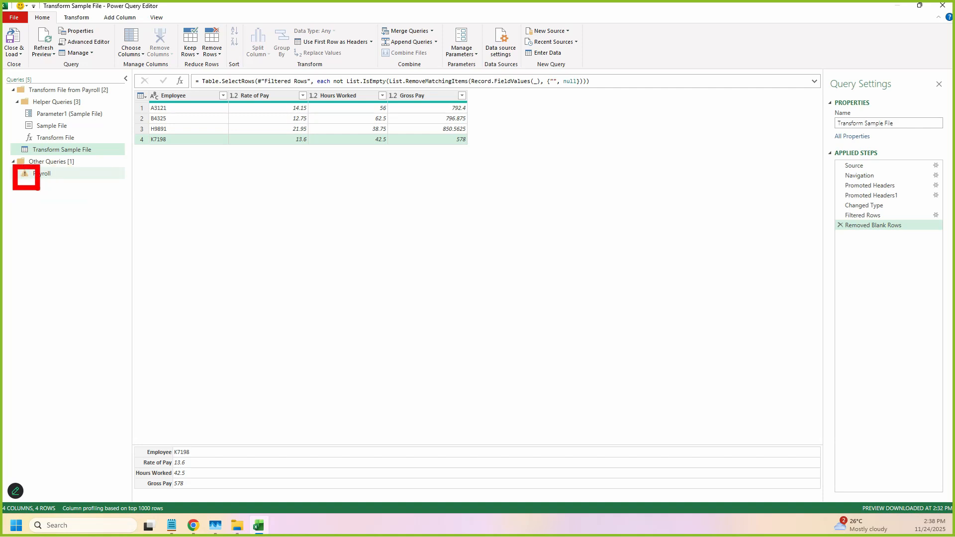
- Open the Payroll query and examine the error at its Changed Type step
left_click(55, 179)
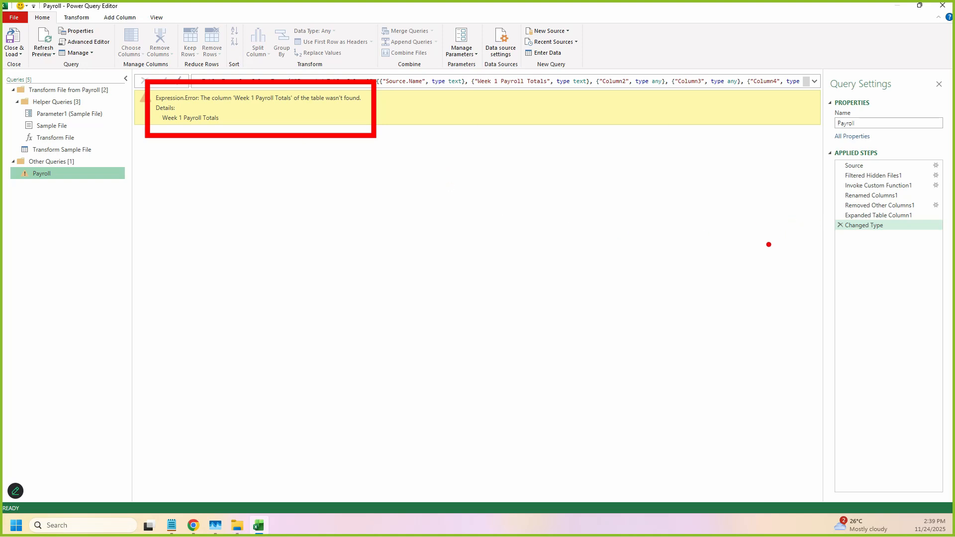
mouse_move(779, 276)
left_mouse_down()
mouse_move(790, 214)
mouse_move(759, 117)
mouse_move(755, 132)
left_mouse_up()
left_click_drag(787, 70, 807, 99)
key("Escape")
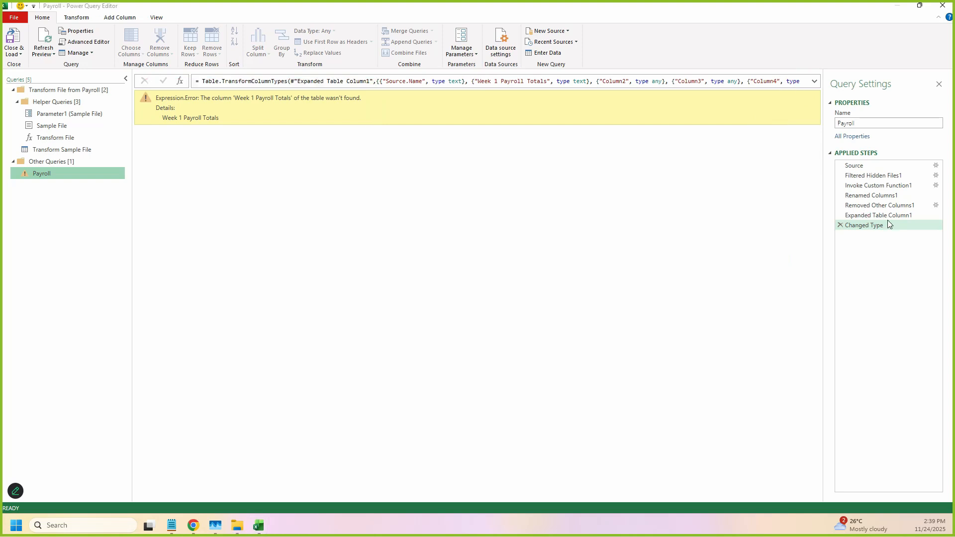
left_click_drag(857, 219, 909, 219)
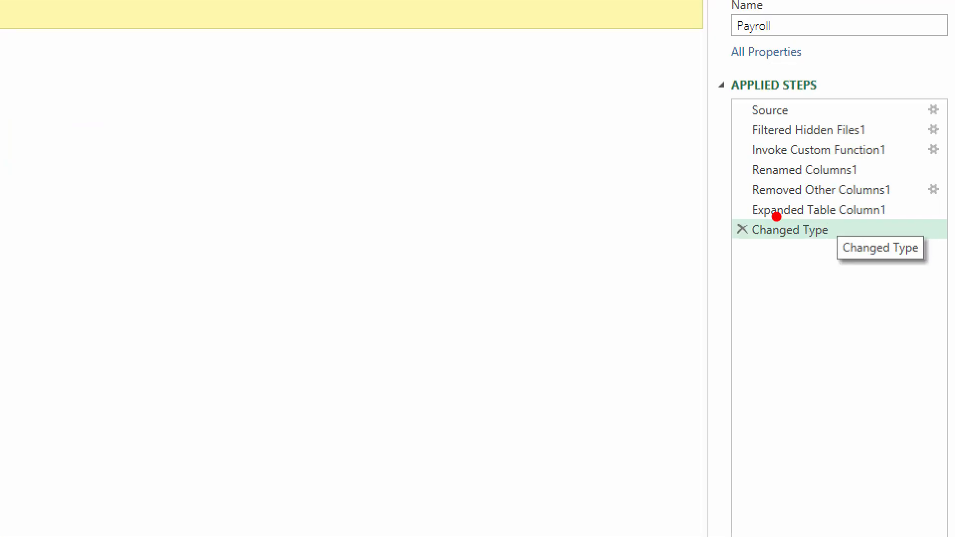
key("Escape")
- Examine the combined rows at the Payroll query's Expanded Table Column1 step, checking the source file names
left_click(864, 212)
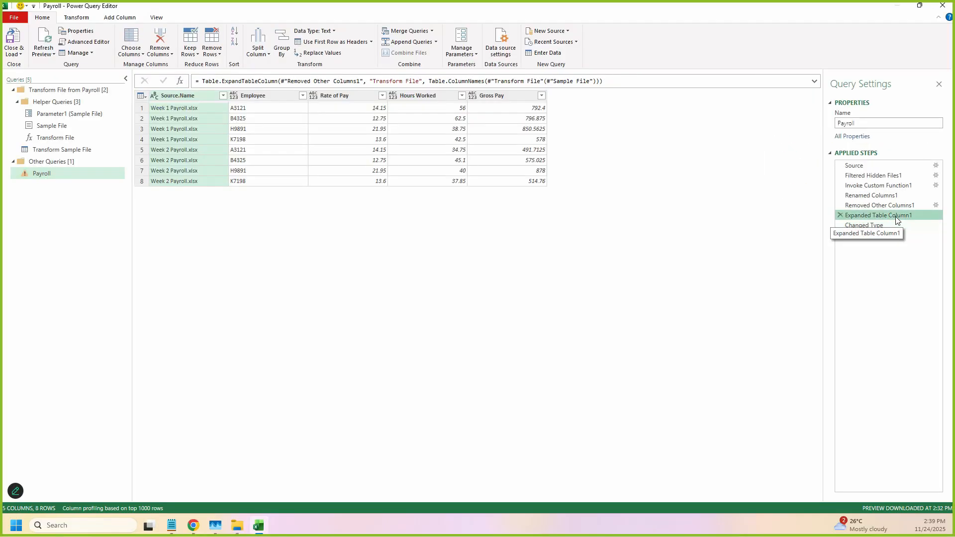
key("ctrl+2")
left_click_drag(833, 203, 939, 223)
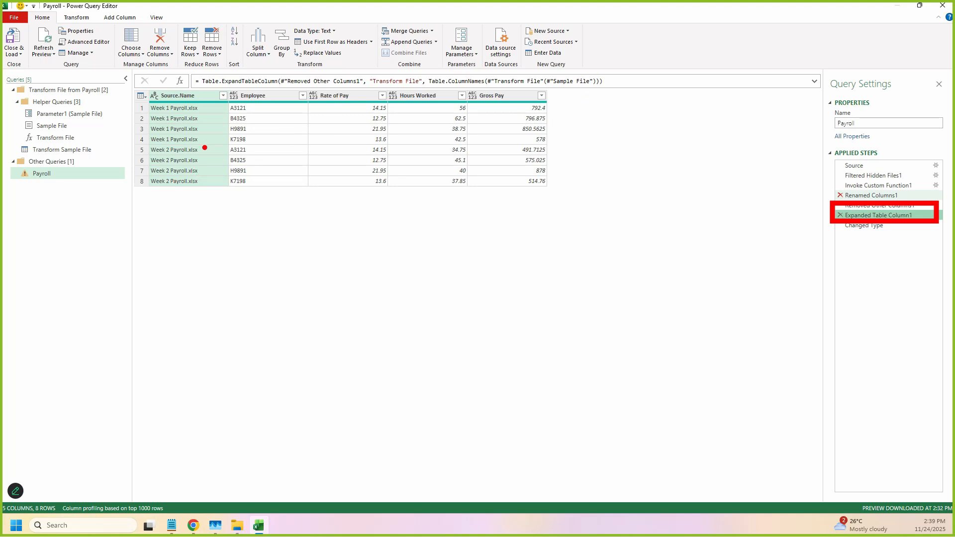
left_click_drag(210, 104, 204, 193)
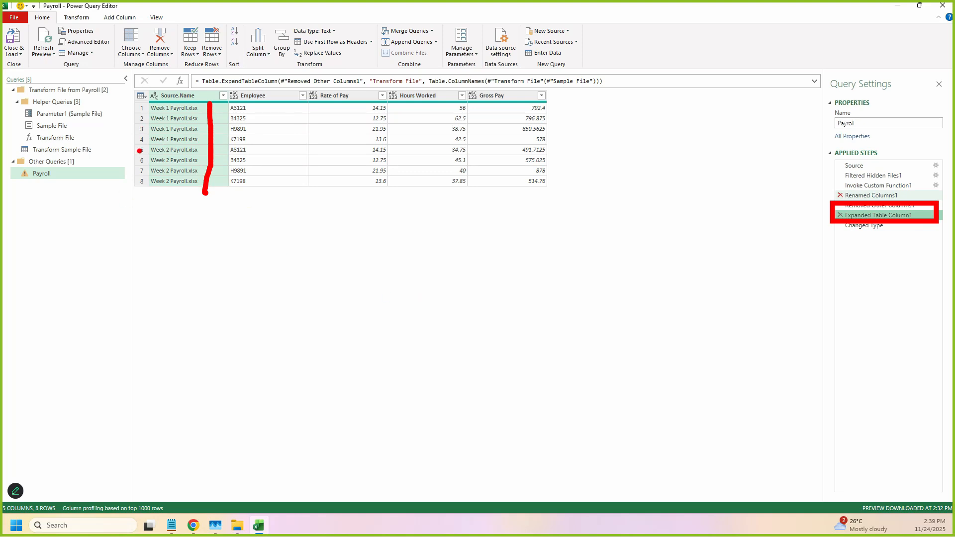
left_click_drag(219, 106, 204, 193)
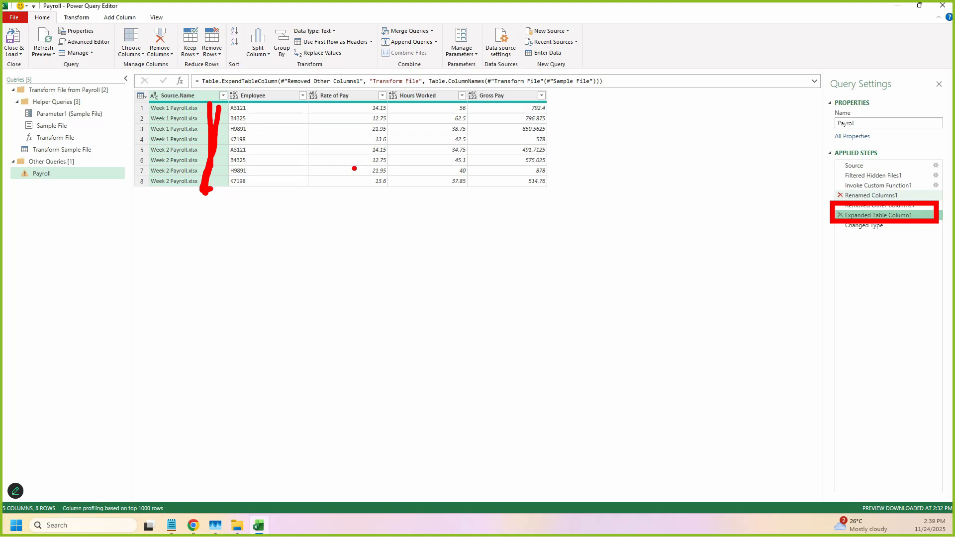
key("Escape")
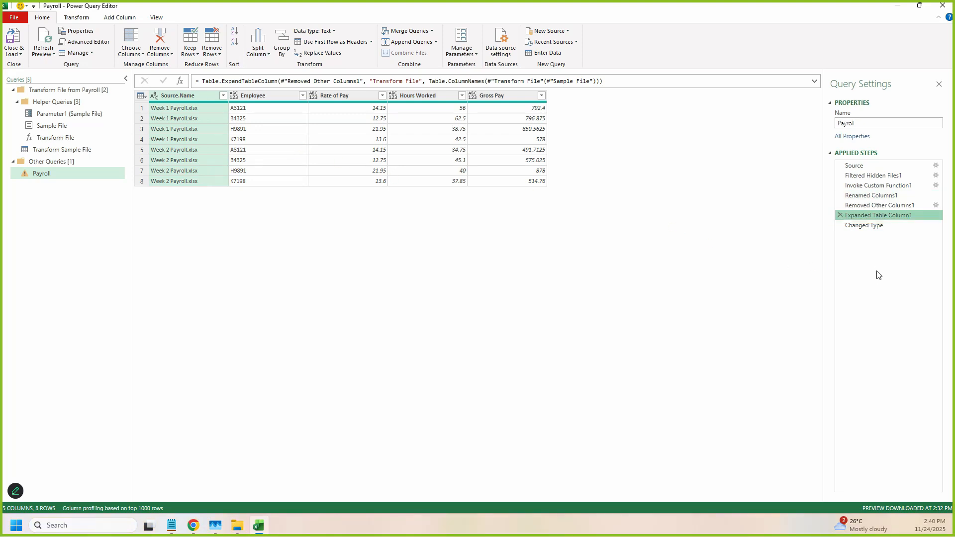
- Delete the Changed Type step from the Payroll query
left_click_drag(832, 220, 954, 242)
left_click(841, 225)
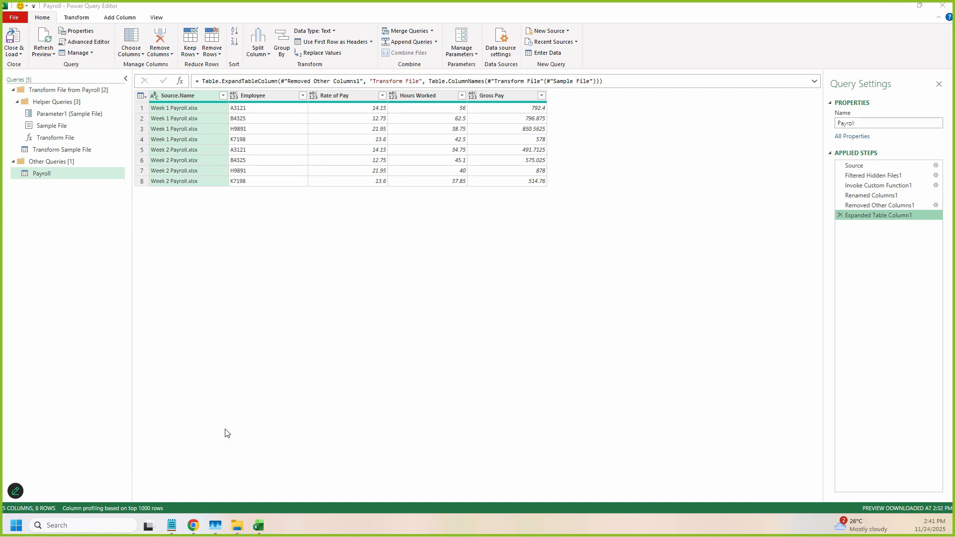
- Check the Week 3 and Week 4 workbooks in the Payroll folder and refresh the Payroll query preview
left_click(243, 525)
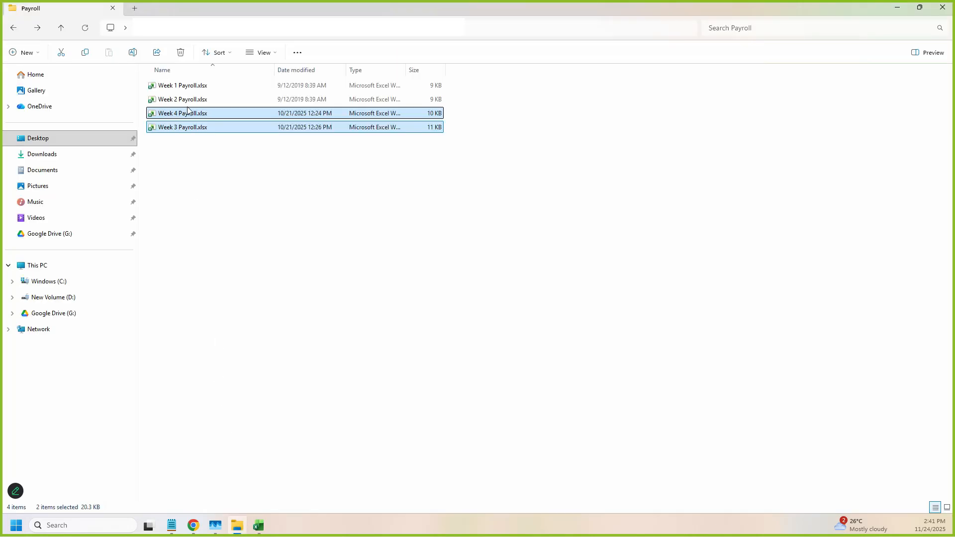
double_click(290, 14)
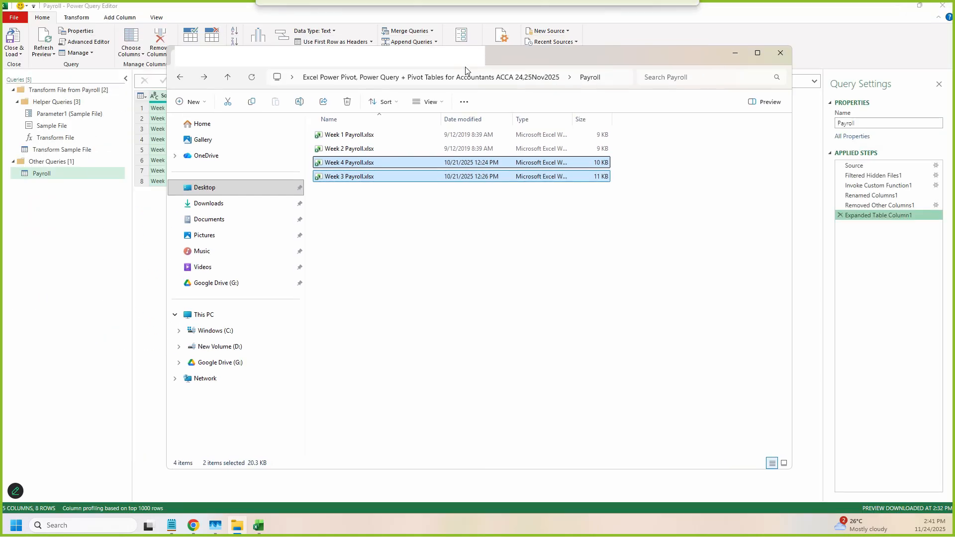
left_click(149, 244)
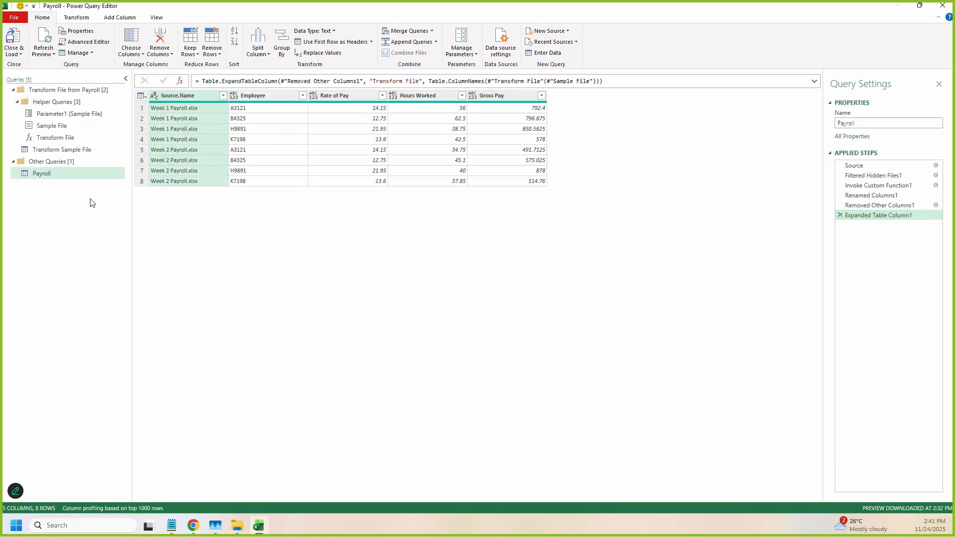
left_click_drag(34, 22, 80, 67)
left_click(43, 40)
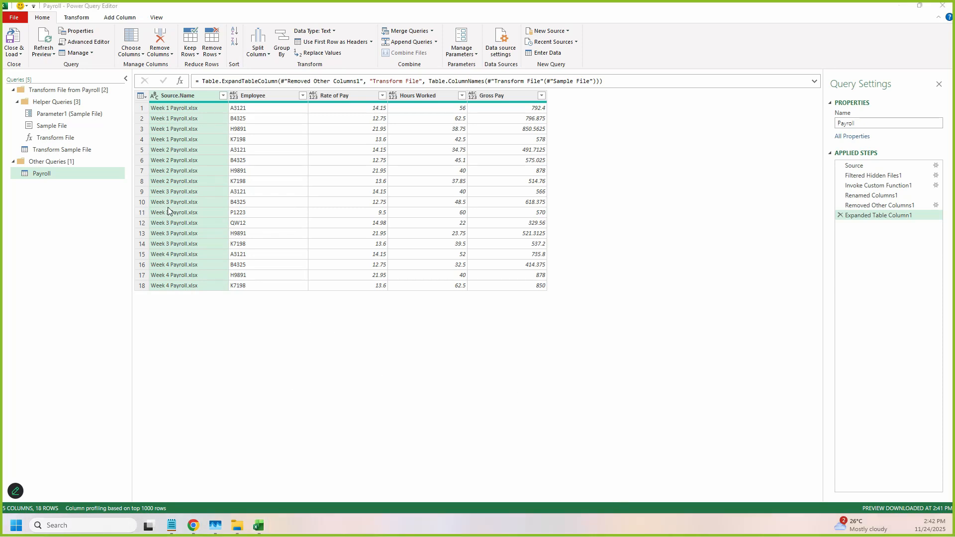
- Close the query editor and load the combined Payroll query to the workbook
left_click(20, 57)
left_click(20, 57)
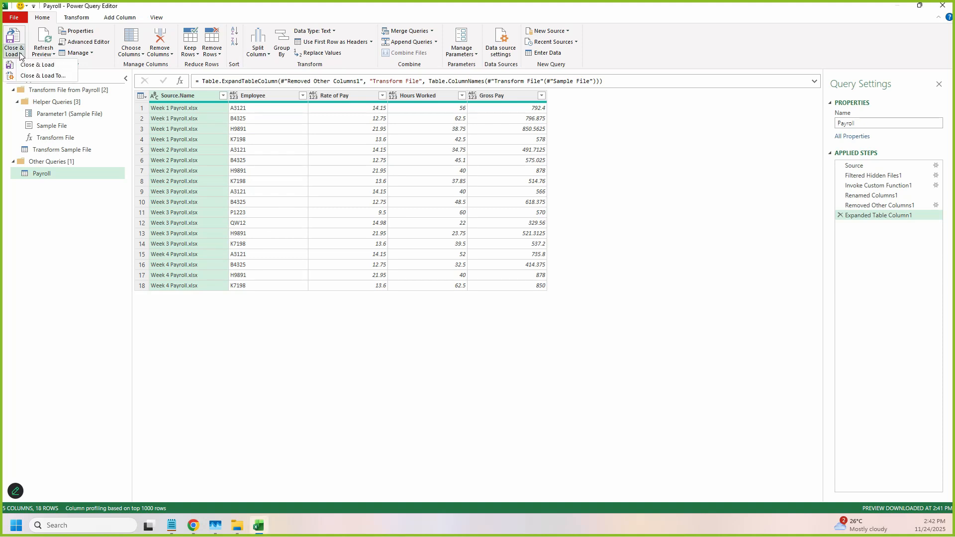
left_click(53, 68)
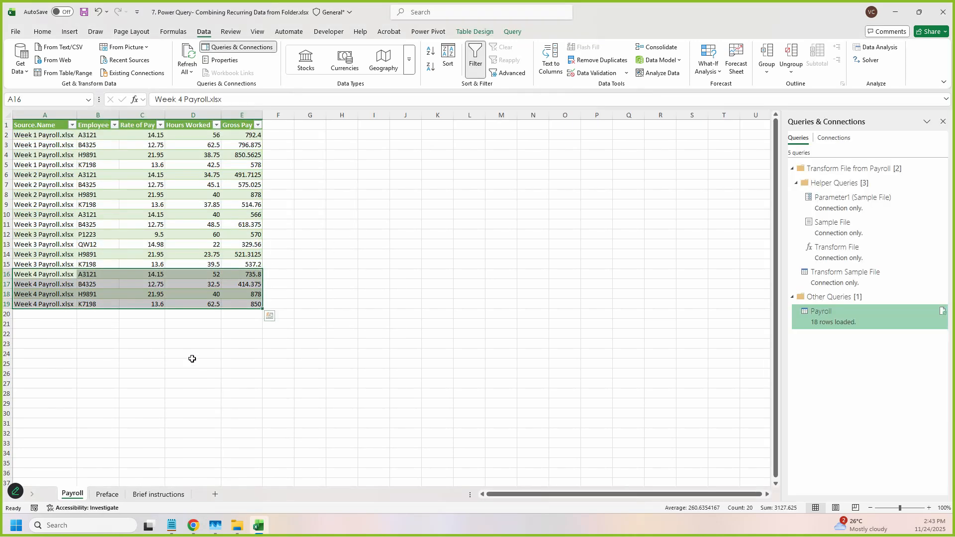
left_click(117, 254)
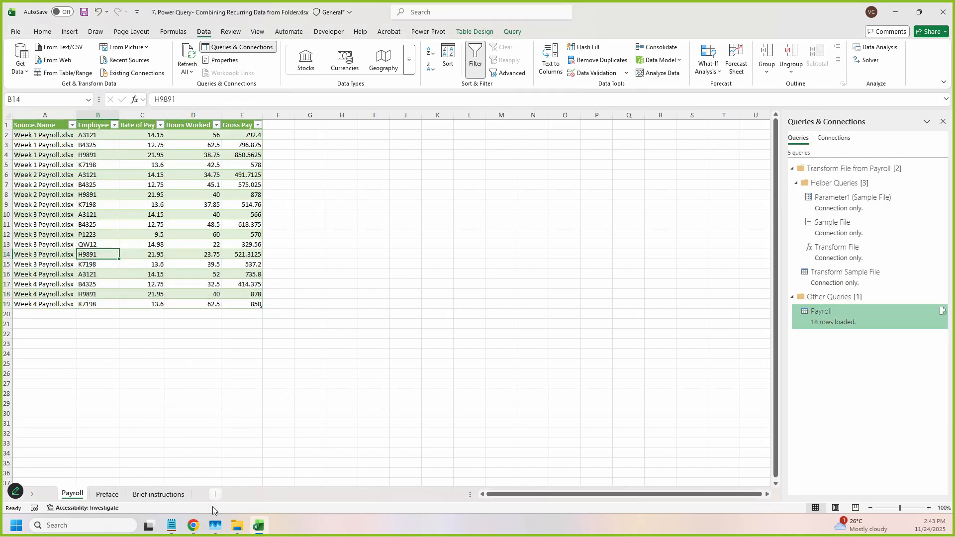
- Switch to File Explorer, paste the Week 5 to Week 9 payroll workbooks into the Payroll folder, and return to Excel
left_click(236, 526)
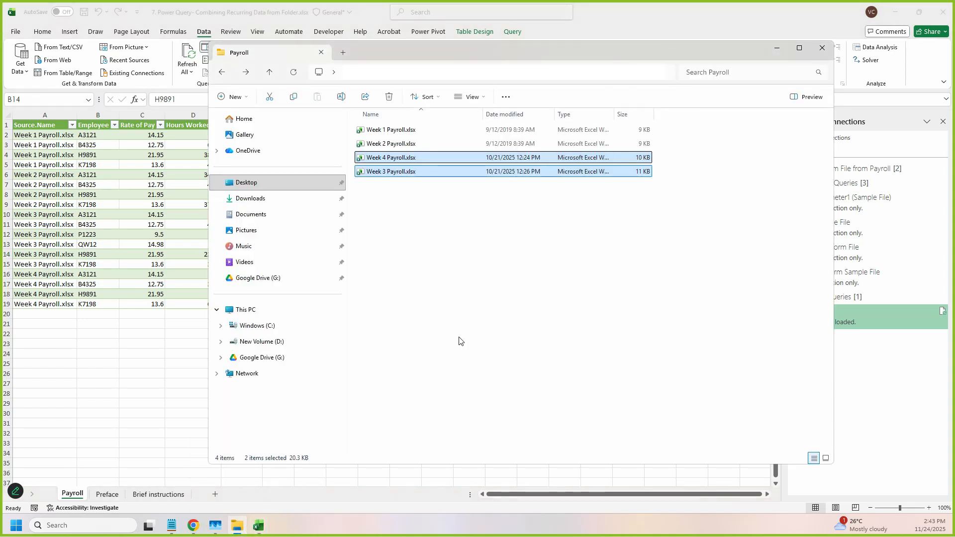
left_click(492, 216)
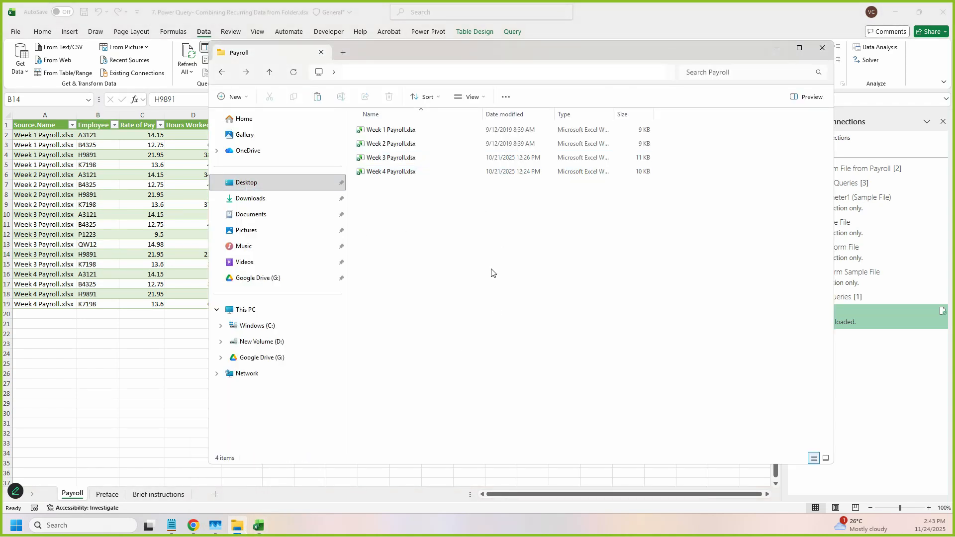
key("ctrl+v")
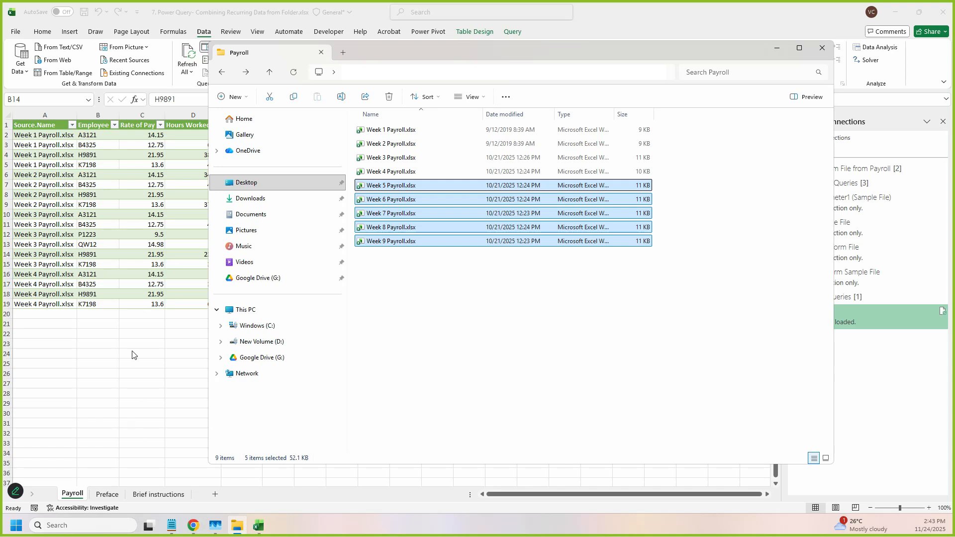
left_click(126, 259)
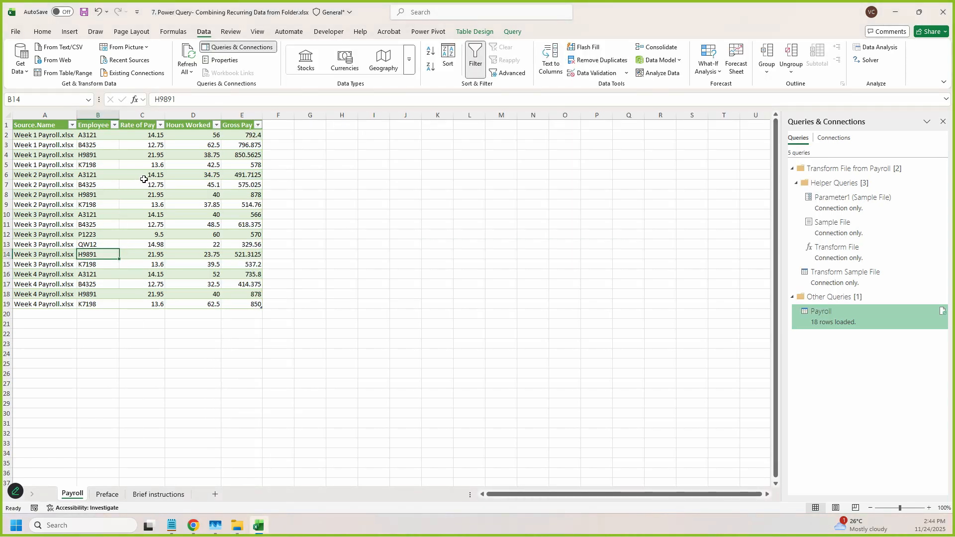
- Refresh all connections to bring the Week 5 to Week 9 workbooks into the Payroll table, and review the added rows
left_click_drag(457, 20, 498, 43)
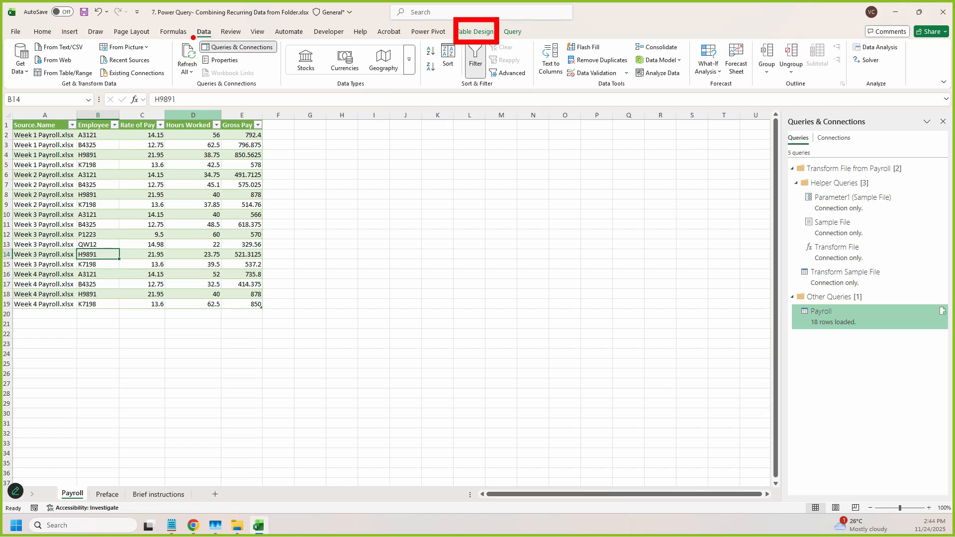
left_click_drag(177, 38, 200, 91)
key("Escape")
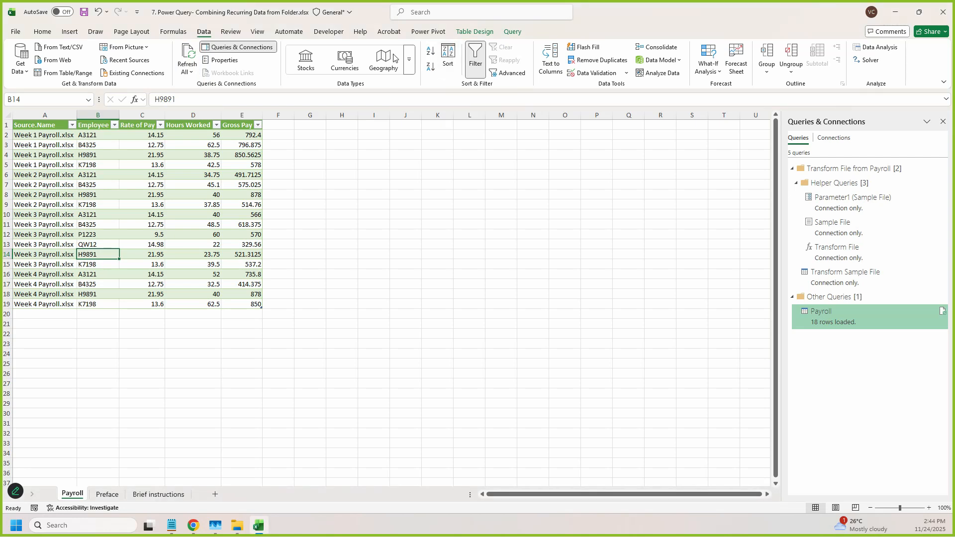
left_click_drag(179, 33, 206, 88)
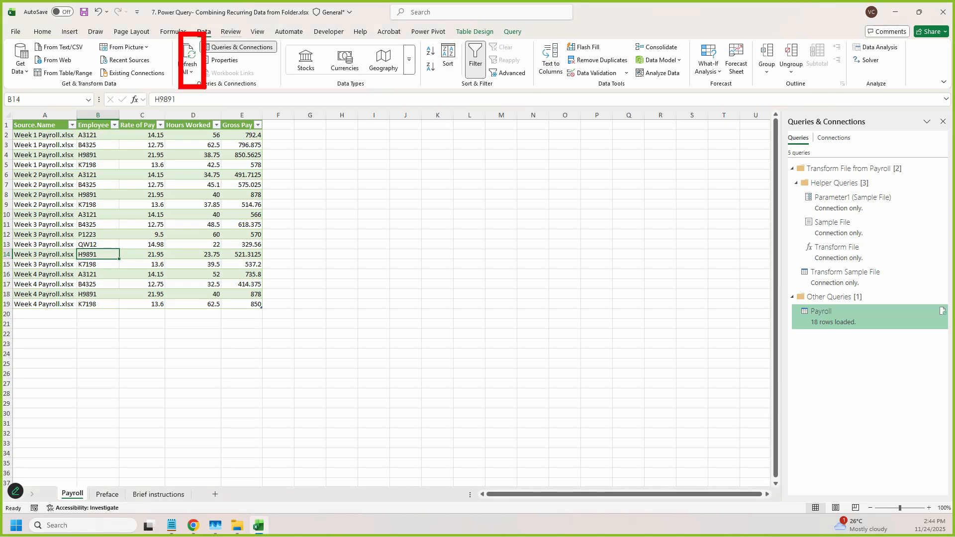
left_click_drag(187, 19, 221, 44)
left_click_drag(447, 21, 523, 51)
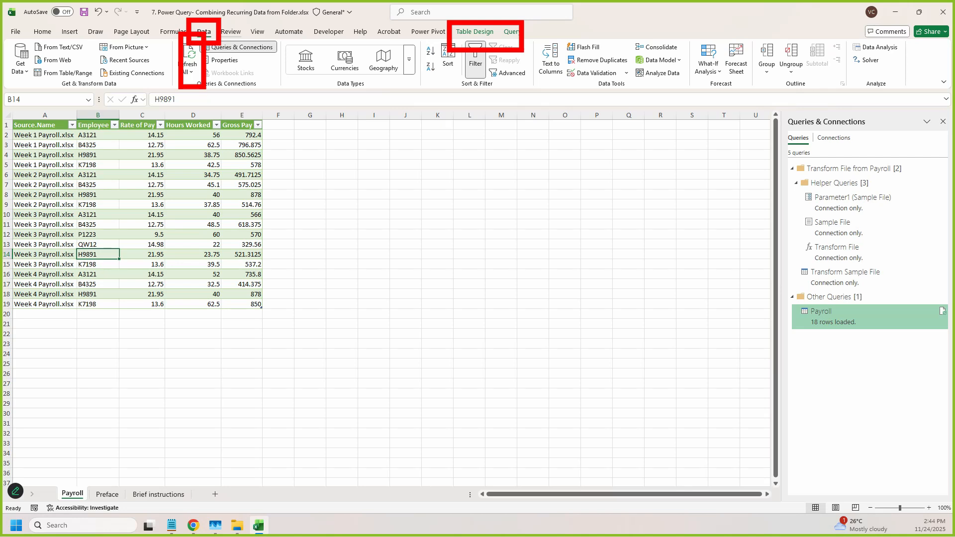
key("Escape")
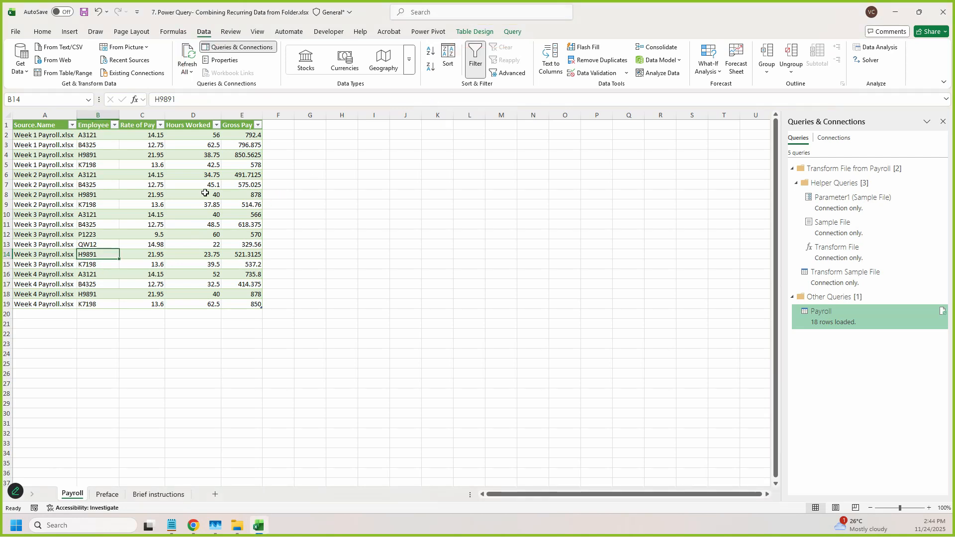
left_click(189, 60)
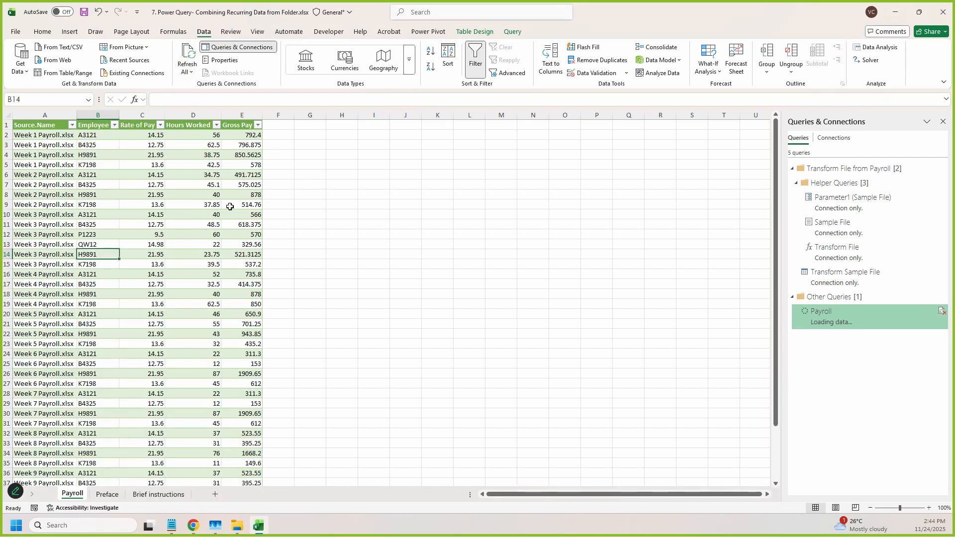
scroll(157, 261, "down", 2)
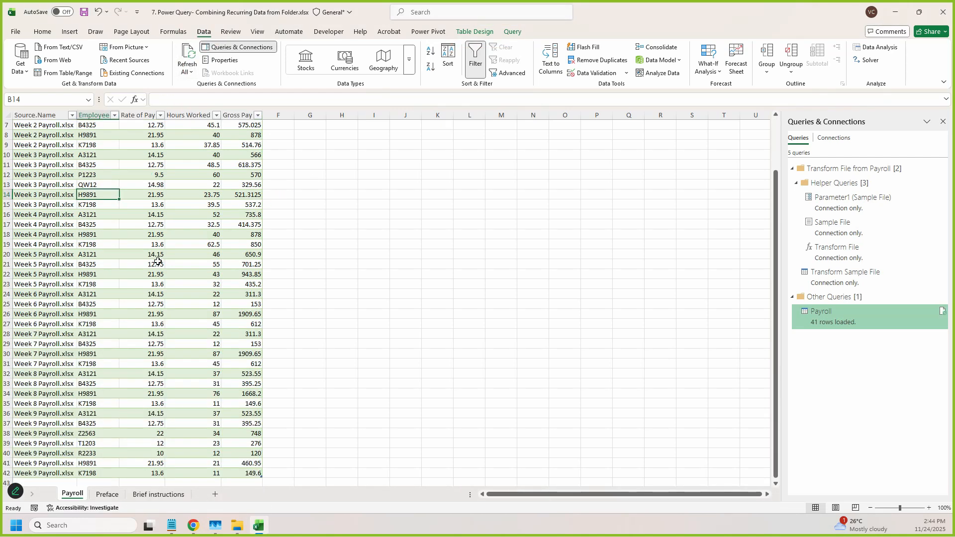
scroll(157, 261, "down", 2)
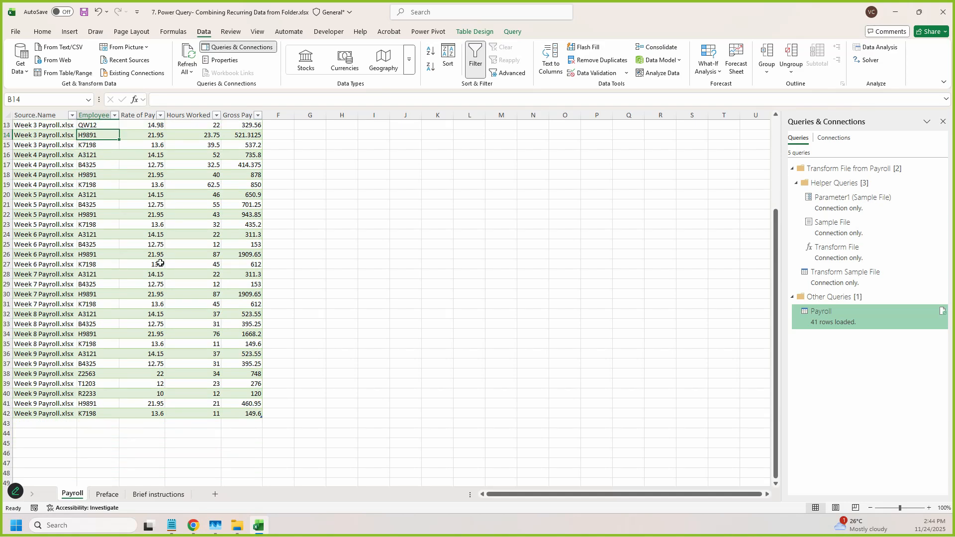